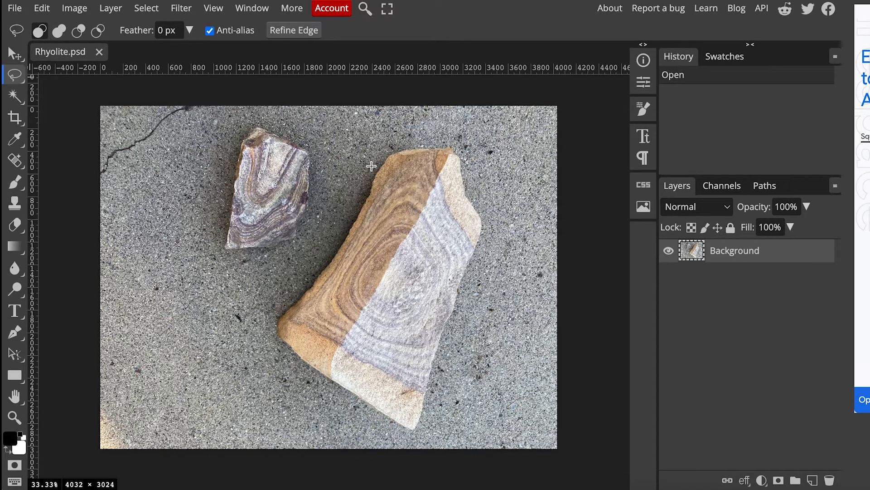
Lasso loosely around the larger rock and subtract the excess pavement along its edges from the selection.
{"action": "mouse_move", "coordinate": [371, 166]}
{"action": "left_mouse_down"}
{"action": "mouse_move", "coordinate": [342, 234]}
{"action": "mouse_move", "coordinate": [278, 313]}
{"action": "mouse_move", "coordinate": [271, 337]}
{"action": "mouse_move", "coordinate": [294, 363]}
{"action": "mouse_move", "coordinate": [408, 433]}
{"action": "mouse_move", "coordinate": [425, 422]}
{"action": "mouse_move", "coordinate": [488, 229]}
{"action": "mouse_move", "coordinate": [458, 146]}
{"action": "mouse_move", "coordinate": [389, 146]}
{"action": "left_mouse_up"}
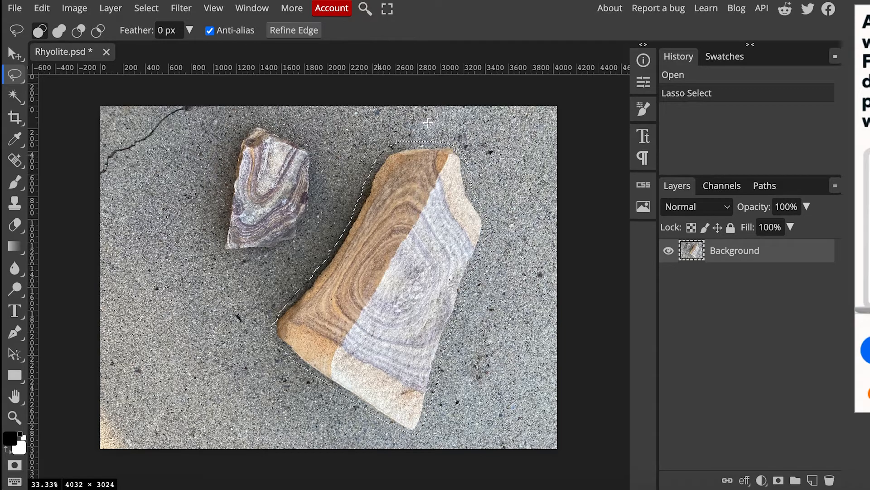
{"action": "key", "text": "ctrl+plus"}
{"action": "key", "text": "ctrl+plus"}
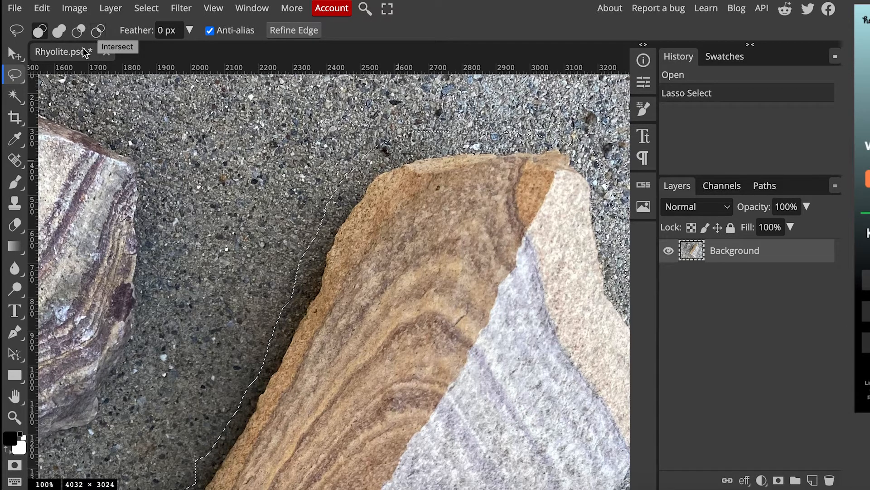
{"action": "left_click", "coordinate": [79, 32]}
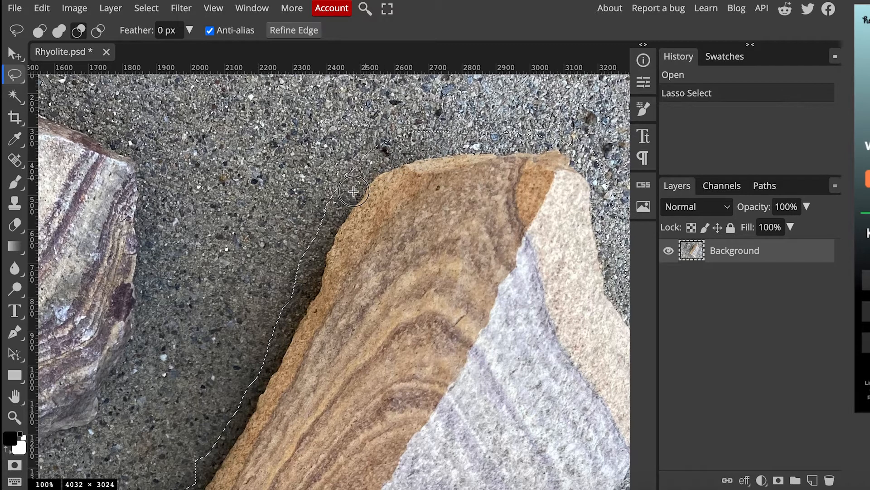
{"action": "mouse_move", "coordinate": [315, 259]}
{"action": "left_mouse_down"}
{"action": "mouse_move", "coordinate": [281, 270]}
{"action": "mouse_move", "coordinate": [287, 183]}
{"action": "mouse_move", "coordinate": [346, 119]}
{"action": "mouse_move", "coordinate": [384, 104]}
{"action": "left_mouse_up"}
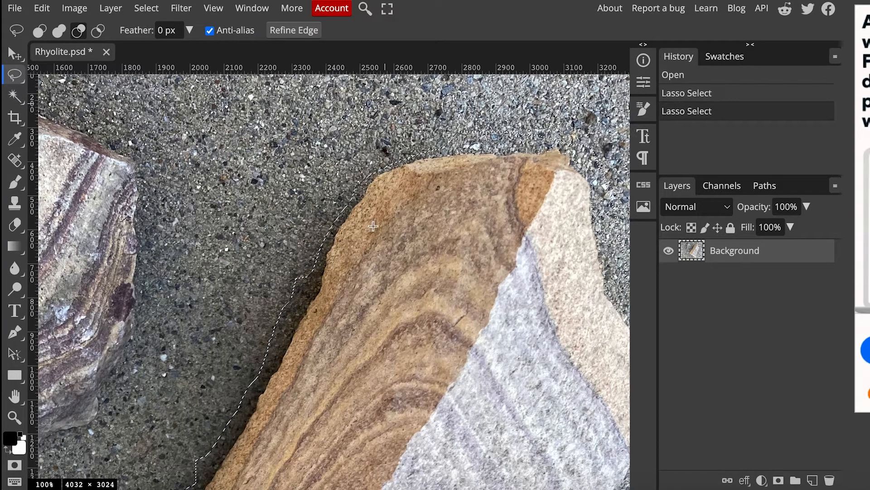
{"action": "scroll", "coordinate": [384, 248], "scroll_direction": "down", "scroll_amount": 3}
{"action": "left_click_drag", "start_coordinate": [262, 288], "coordinate": [301, 137]}
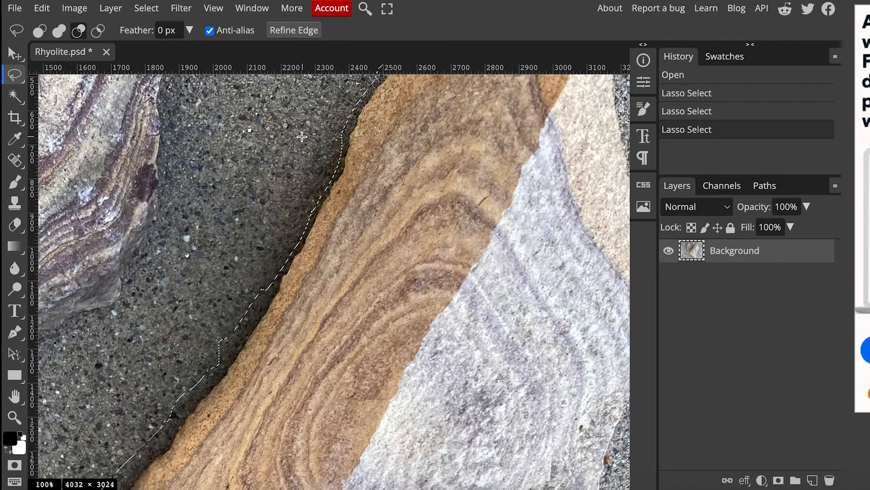
{"action": "scroll", "coordinate": [386, 245], "scroll_direction": "down", "scroll_amount": 10}
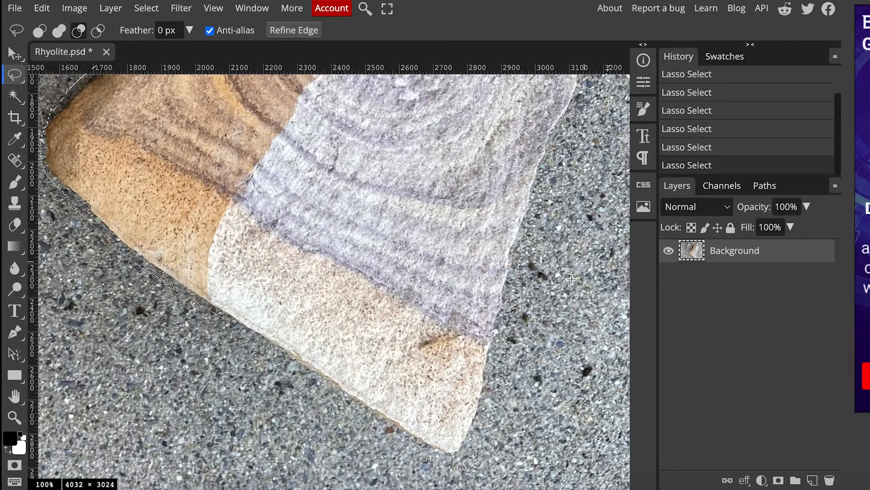
{"action": "scroll", "coordinate": [571, 278], "scroll_direction": "down", "scroll_amount": 3}
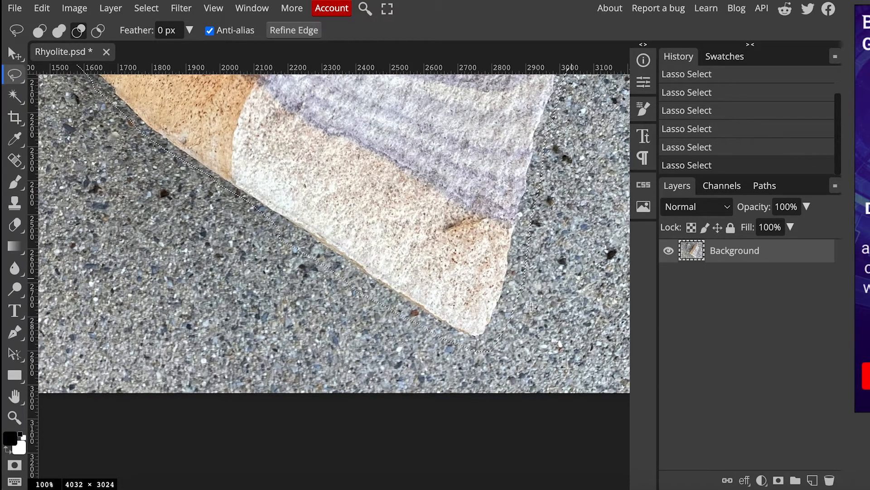
{"action": "mouse_move", "coordinate": [532, 307]}
{"action": "left_mouse_down"}
{"action": "mouse_move", "coordinate": [509, 311]}
{"action": "mouse_move", "coordinate": [483, 342]}
{"action": "mouse_move", "coordinate": [401, 313]}
{"action": "mouse_move", "coordinate": [393, 338]}
{"action": "mouse_move", "coordinate": [426, 356]}
{"action": "mouse_move", "coordinate": [481, 360]}
{"action": "mouse_move", "coordinate": [537, 317]}
{"action": "left_mouse_up"}
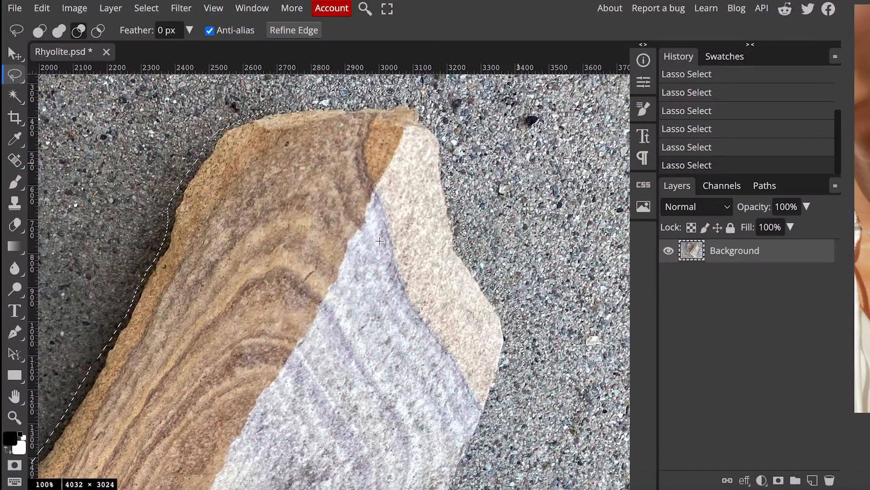
Enter Quick Mask mode and set the brush to 48 px size with 67% hardness.
{"action": "scroll", "coordinate": [380, 241], "scroll_direction": "left", "scroll_amount": 10}
{"action": "scroll", "coordinate": [380, 241], "scroll_direction": "up", "scroll_amount": 2}
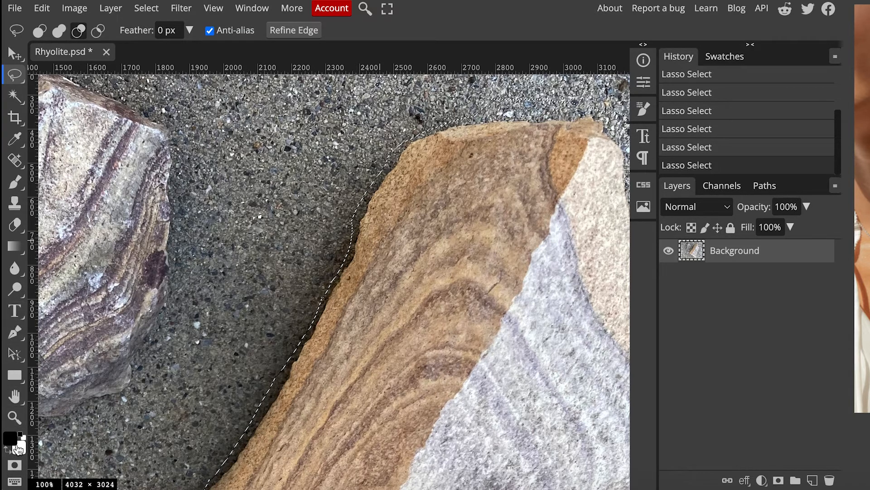
{"action": "left_click", "coordinate": [17, 467]}
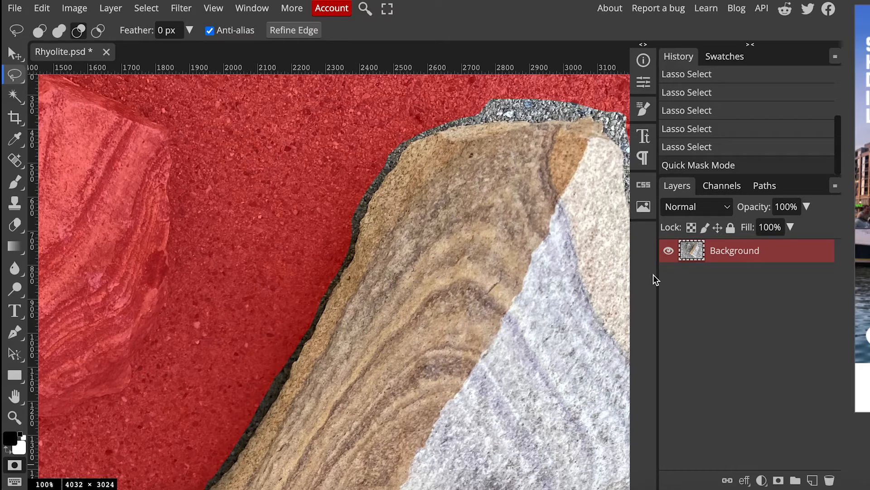
{"action": "left_click", "coordinate": [19, 187]}
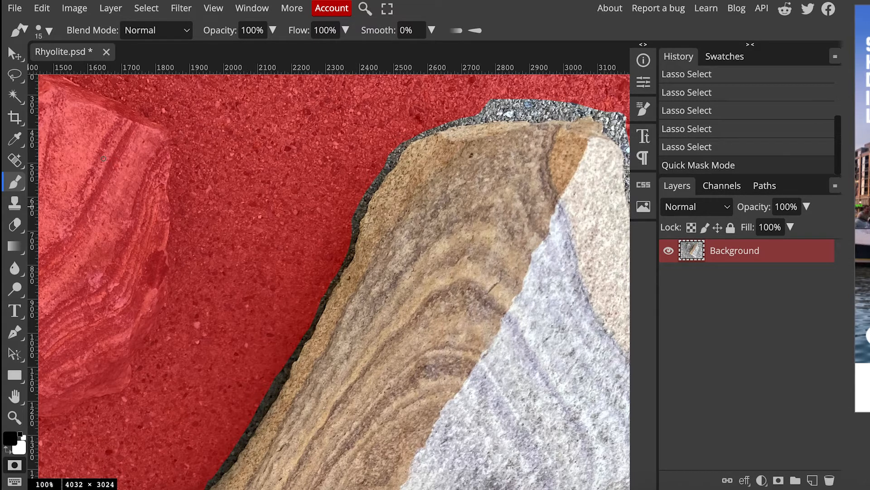
{"action": "left_click", "coordinate": [51, 32]}
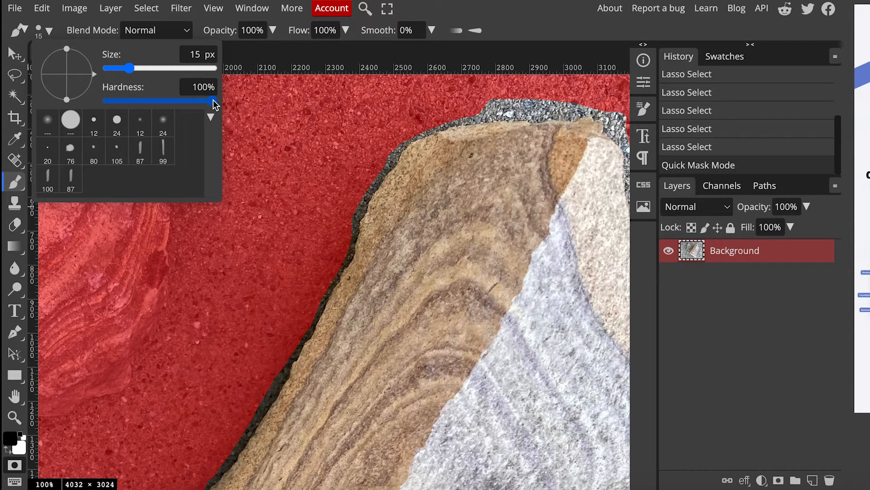
{"action": "left_click_drag", "start_coordinate": [213, 102], "coordinate": [178, 100]}
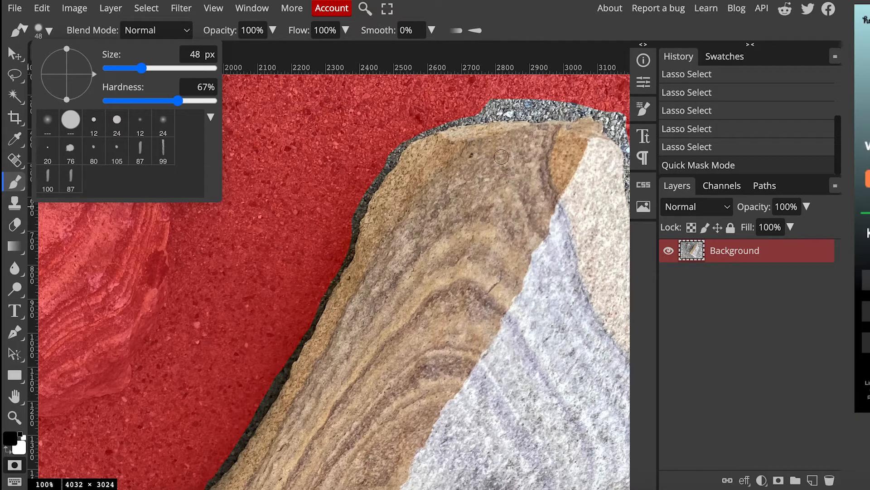
Paint the mask in black over leftover pavement around the rock, using a 29 px brush up close and white to restore overpainted rock.
{"action": "left_click", "coordinate": [525, 109]}
{"action": "mouse_move", "coordinate": [503, 104]}
{"action": "left_mouse_down"}
{"action": "mouse_move", "coordinate": [466, 103]}
{"action": "mouse_move", "coordinate": [533, 97]}
{"action": "mouse_move", "coordinate": [552, 105]}
{"action": "mouse_move", "coordinate": [473, 111]}
{"action": "left_mouse_up"}
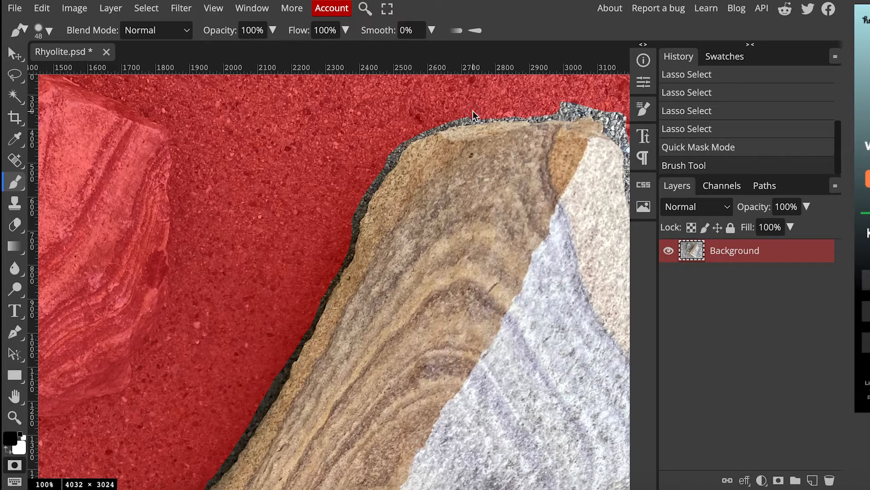
{"action": "key", "text": "ctrl+plus"}
{"action": "key", "text": "ctrl+plus"}
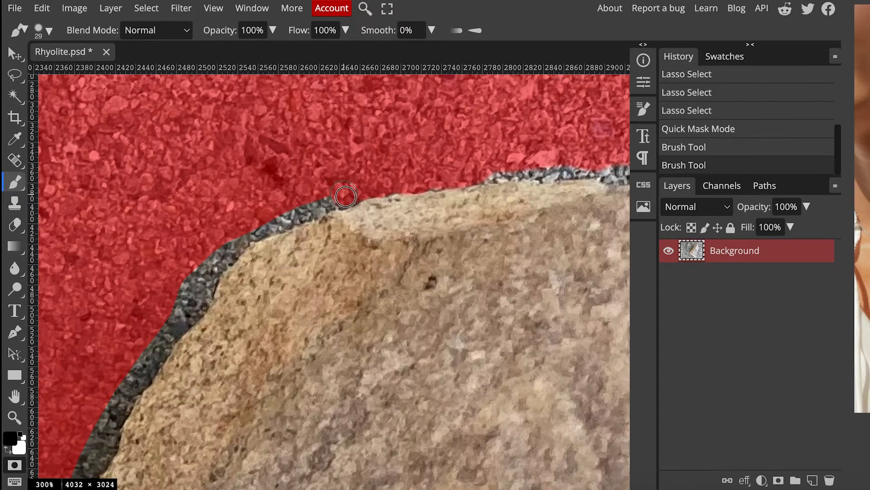
{"action": "left_click_drag", "start_coordinate": [347, 198], "coordinate": [355, 214]}
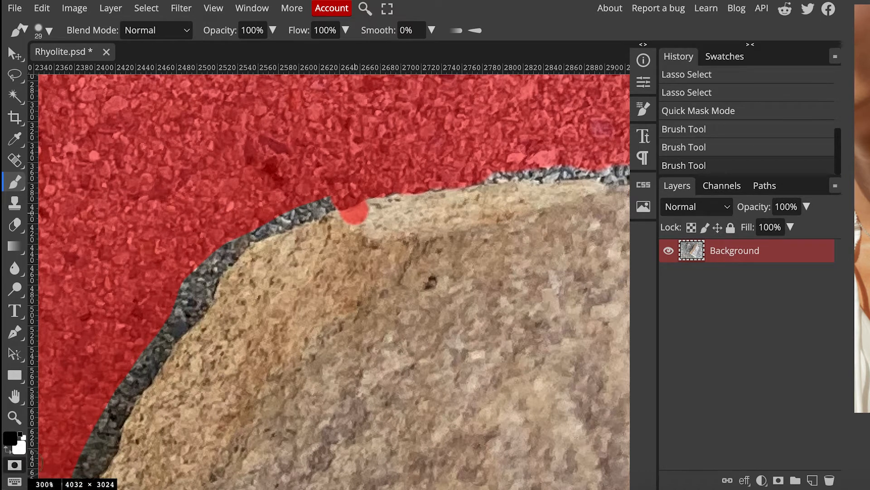
{"action": "left_click", "coordinate": [8, 449]}
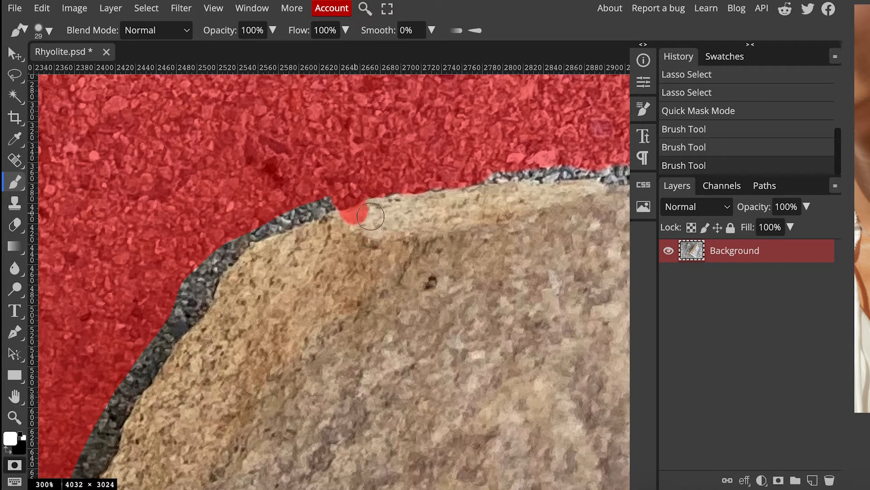
{"action": "mouse_move", "coordinate": [369, 213]}
{"action": "left_mouse_down"}
{"action": "mouse_move", "coordinate": [347, 222]}
{"action": "mouse_move", "coordinate": [358, 222]}
{"action": "left_mouse_up"}
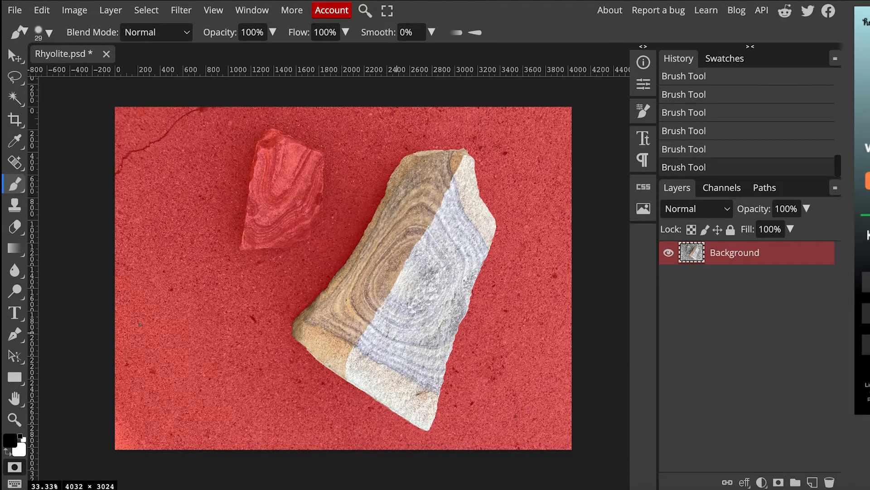
Exit Quick Mask mode and save the refined rock selection as a channel.
{"action": "left_click", "coordinate": [15, 467]}
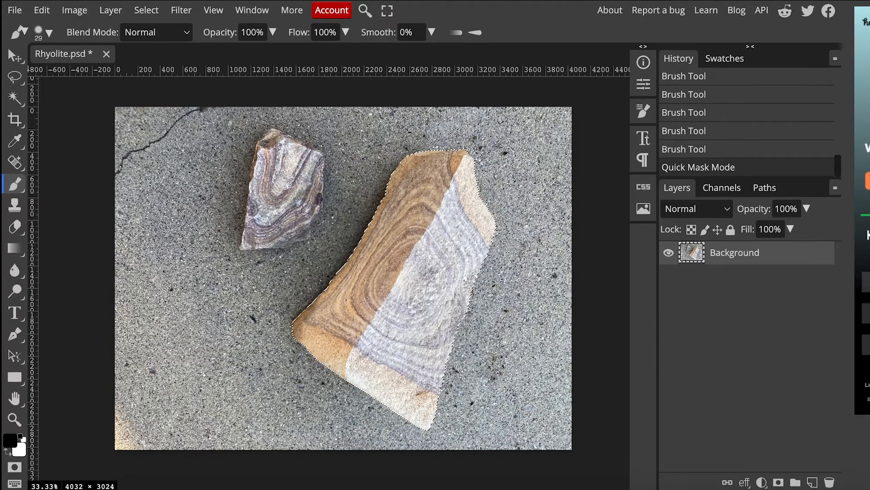
{"action": "left_click", "coordinate": [146, 10]}
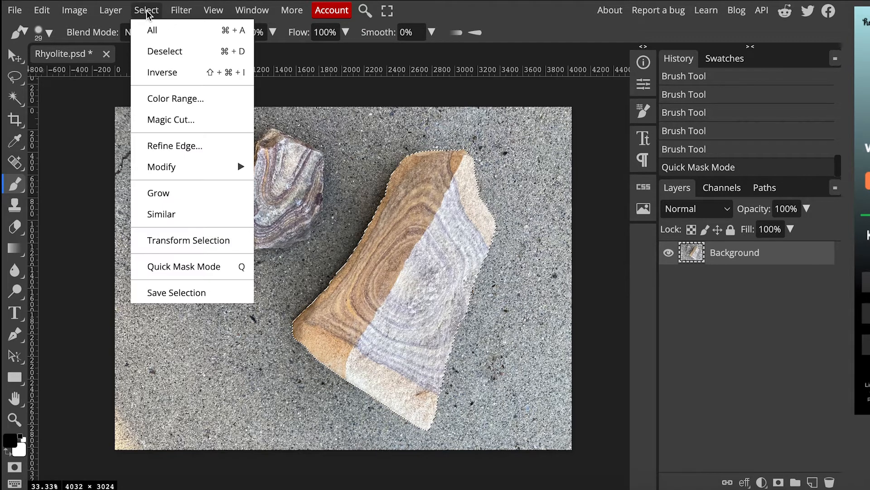
{"action": "left_click", "coordinate": [185, 294]}
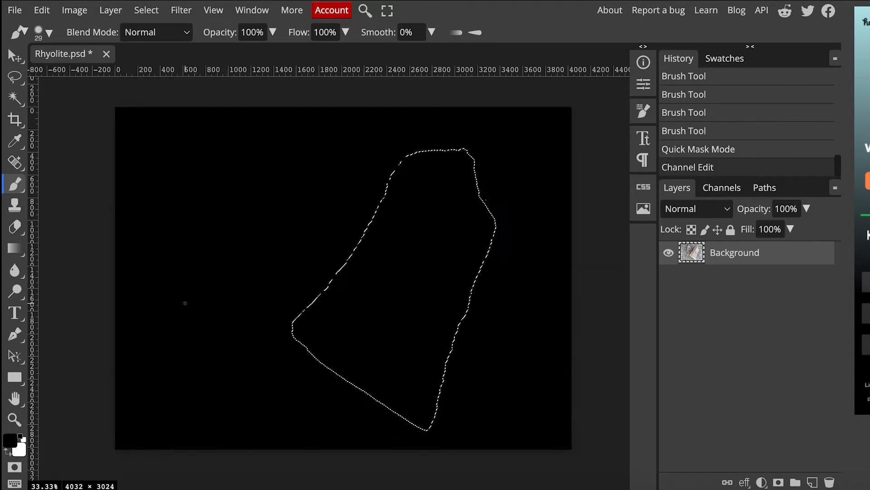
{"action": "left_click", "coordinate": [733, 192]}
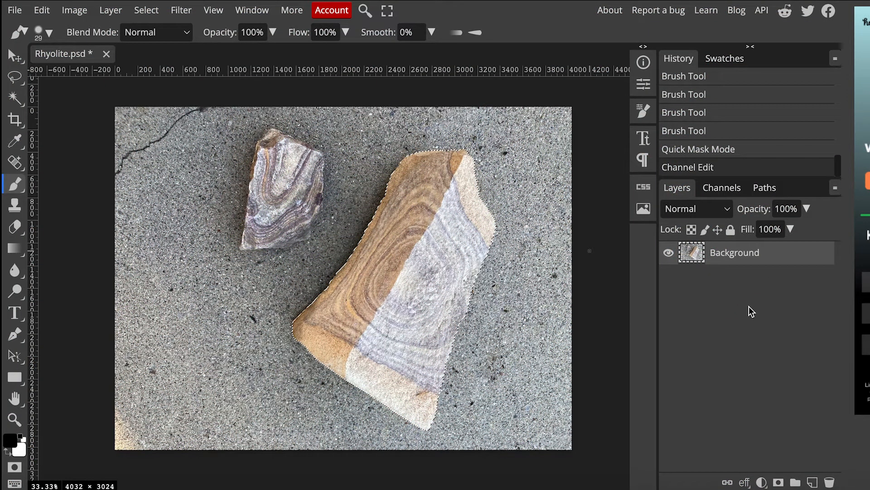
Add a new empty layer and place it beneath the Background layer.
{"action": "left_click", "coordinate": [813, 482]}
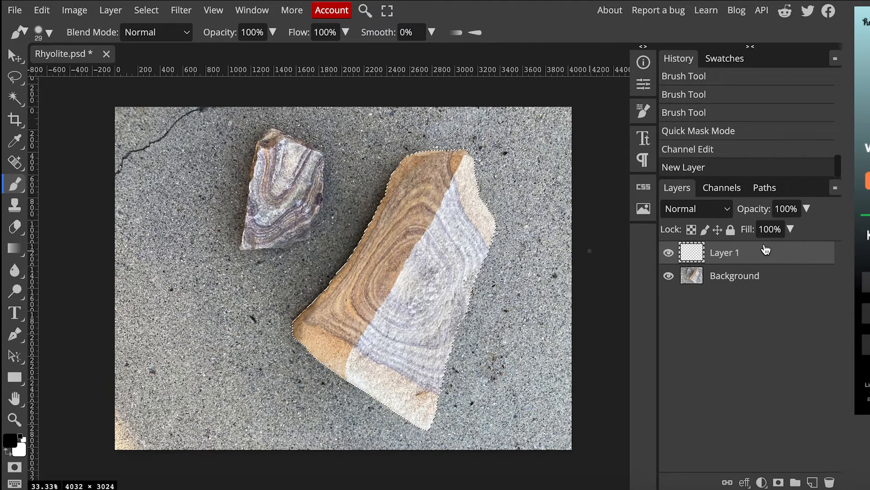
{"action": "left_click_drag", "start_coordinate": [768, 253], "coordinate": [768, 294]}
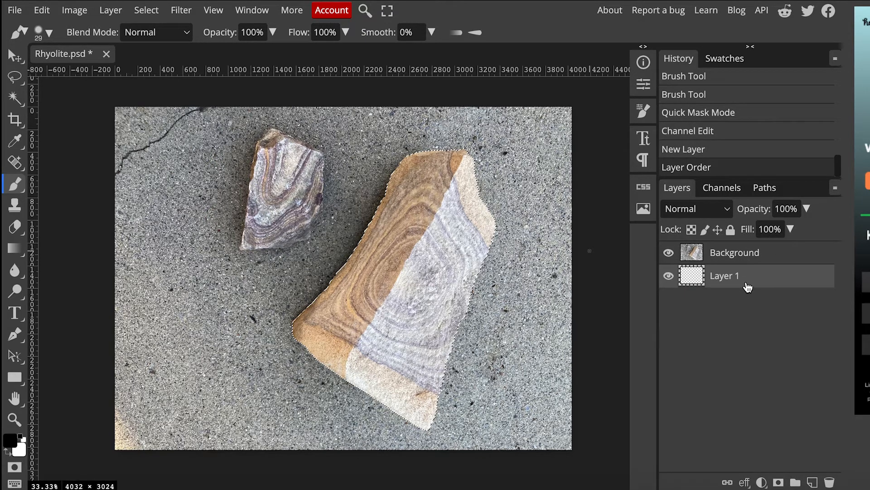
Rename the Background layer as Rock and add a raster mask to it from the rock selection.
{"action": "left_click", "coordinate": [747, 257]}
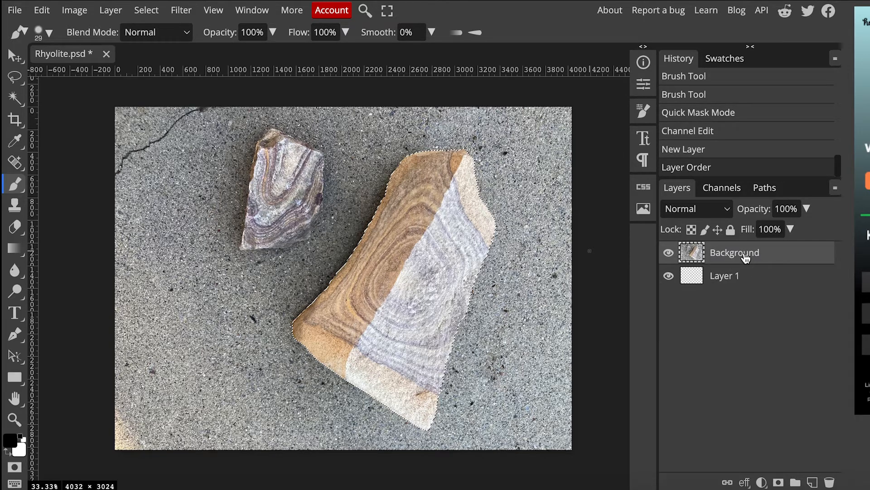
{"action": "double_click", "coordinate": [746, 257]}
{"action": "type", "text": "Rock"}
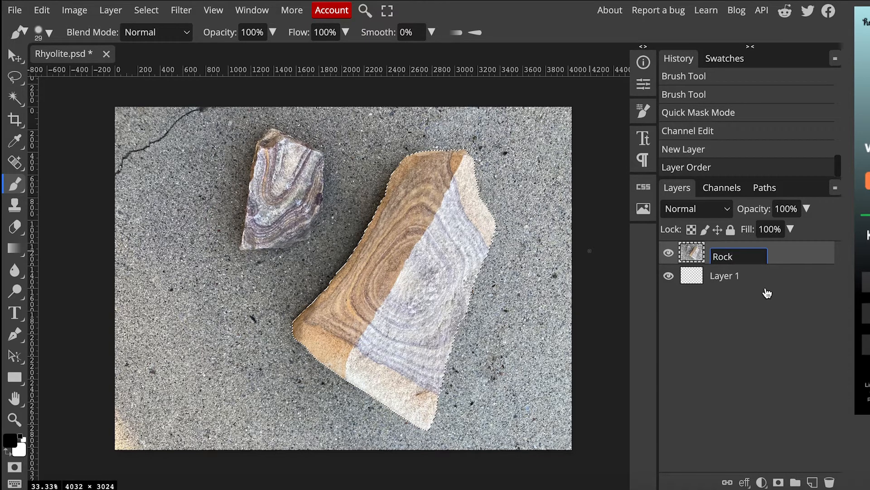
{"action": "key", "text": "Return"}
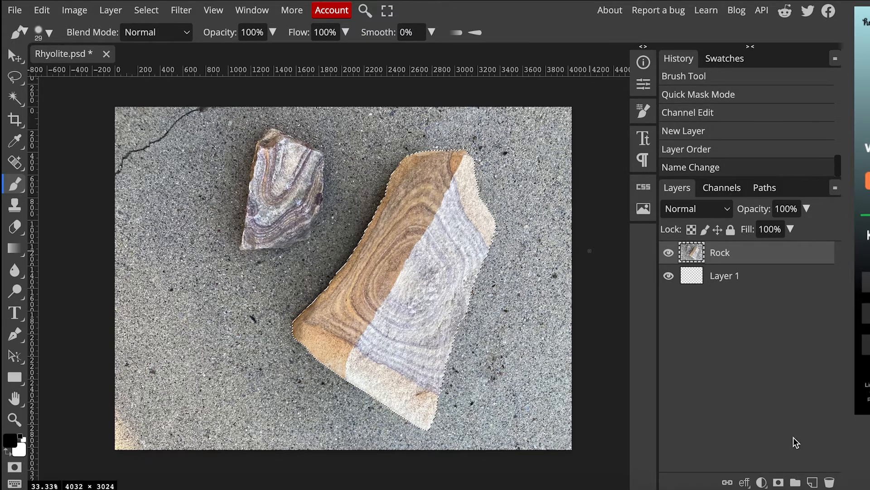
{"action": "left_click", "coordinate": [779, 483]}
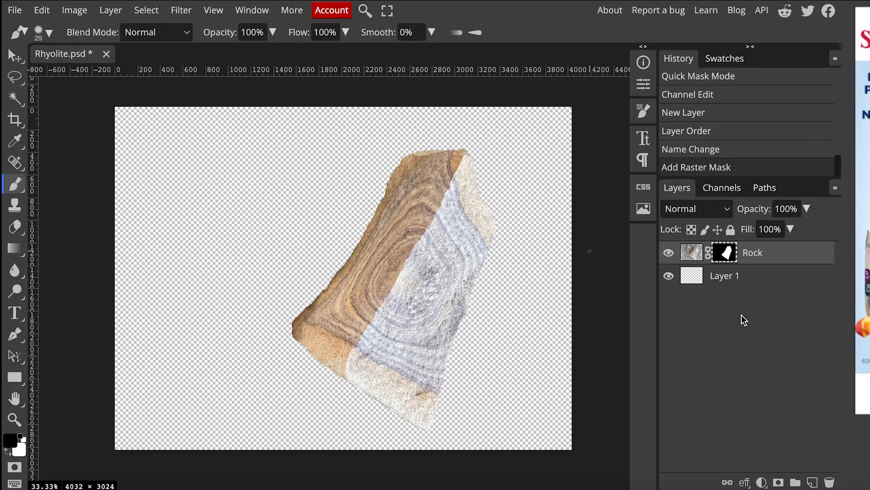
Fill the whole canvas of Layer 1 with the white background color and make the Rock layer active.
{"action": "left_click", "coordinate": [737, 276]}
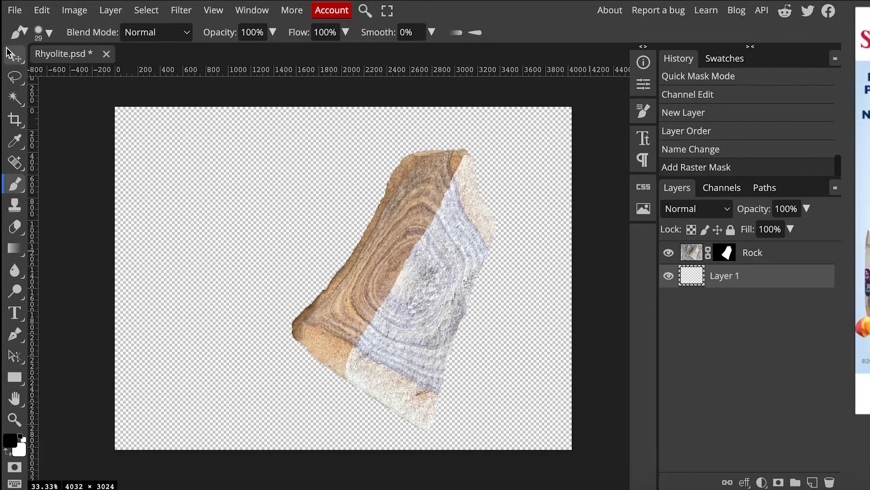
{"action": "key", "text": "ctrl+a"}
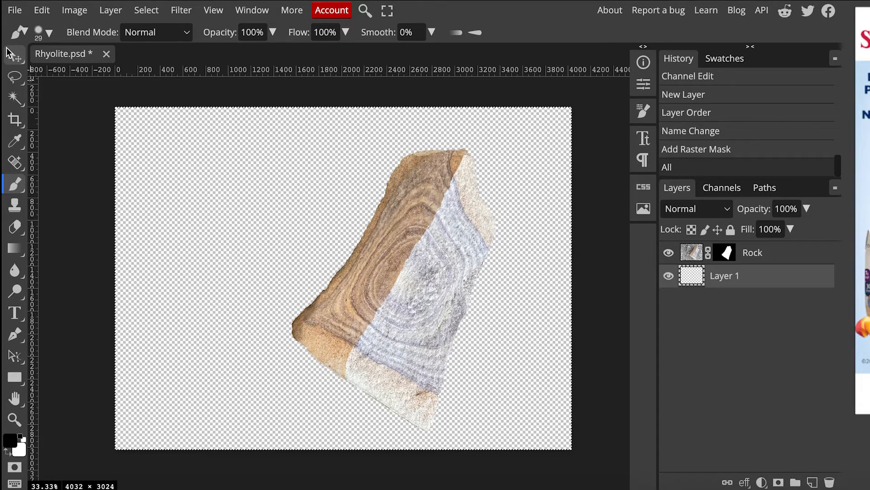
{"action": "left_click", "coordinate": [41, 11]}
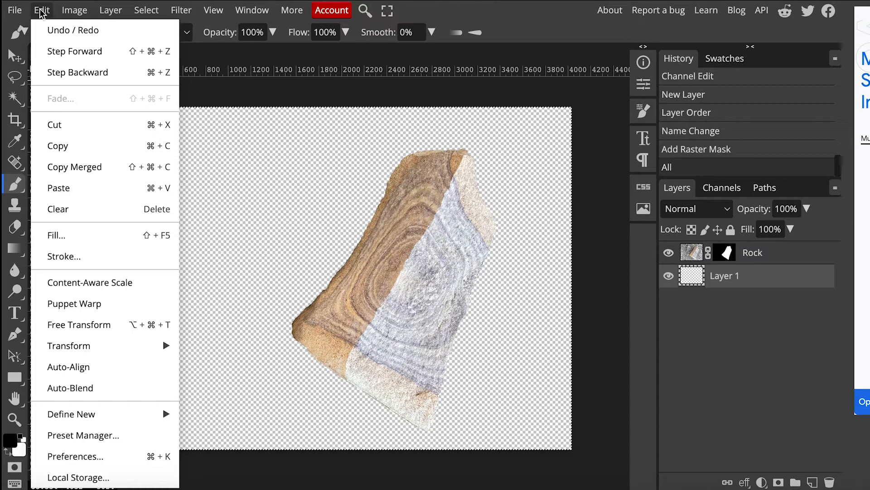
{"action": "left_click", "coordinate": [55, 234]}
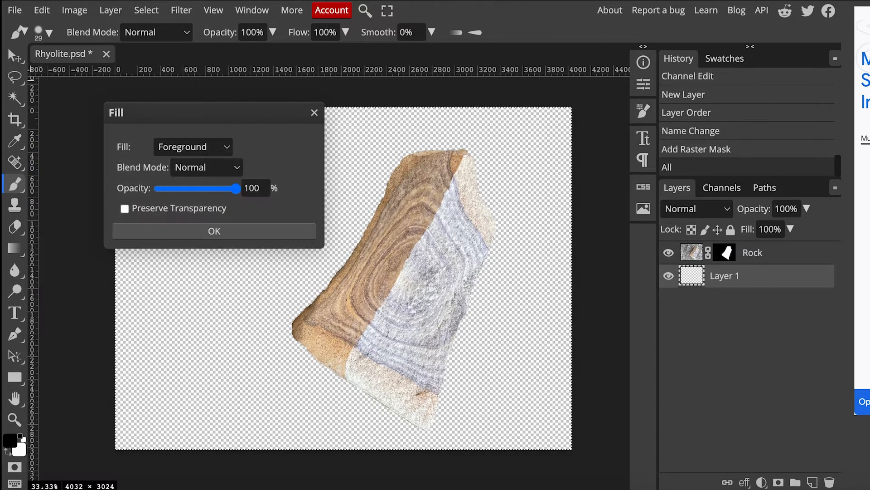
{"action": "left_click", "coordinate": [203, 157]}
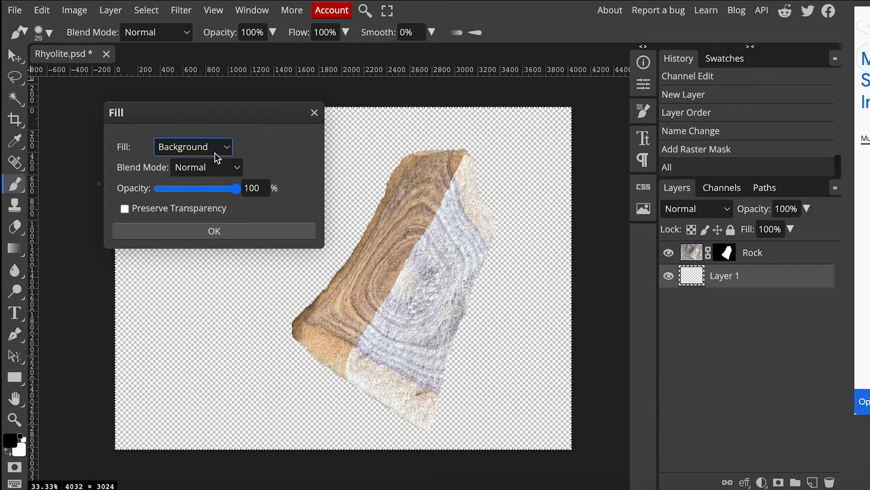
{"action": "left_click", "coordinate": [227, 236]}
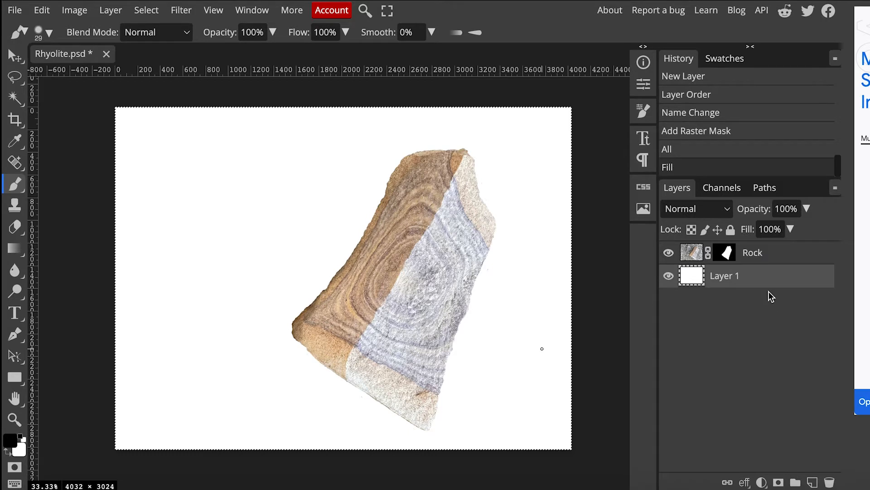
{"action": "left_click", "coordinate": [780, 256]}
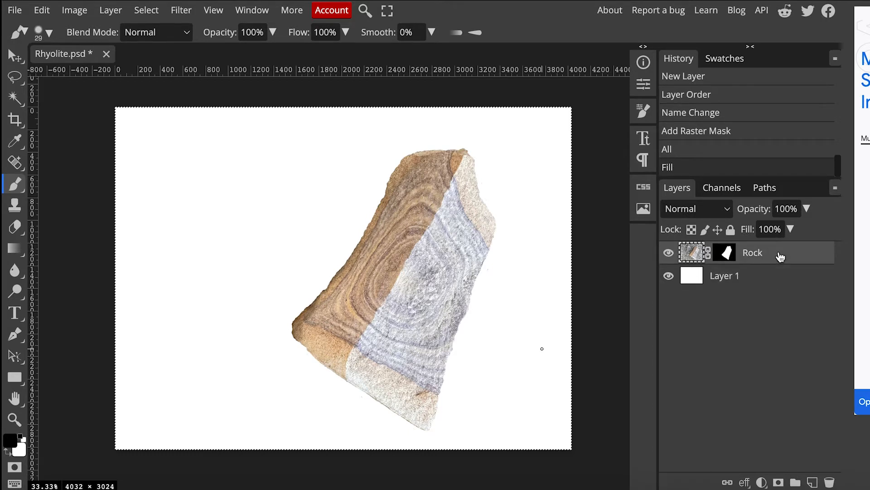
Add a drop shadow to the Rock layer with opacity 50%, distance 86 px, spread 13% and size 111 px.
{"action": "left_click", "coordinate": [746, 482]}
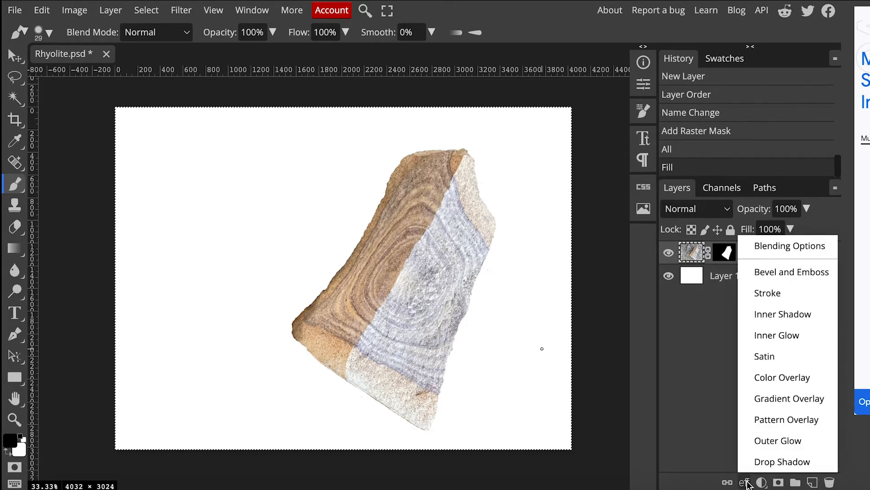
{"action": "left_click", "coordinate": [766, 462]}
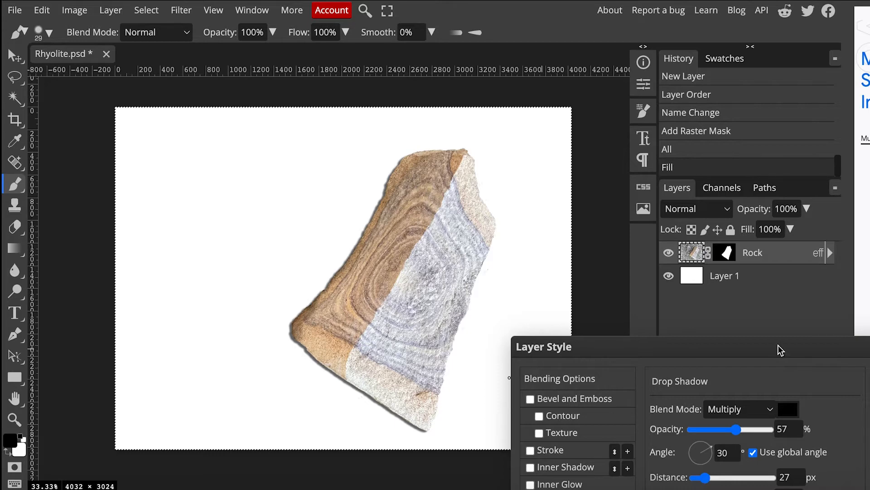
{"action": "left_click_drag", "start_coordinate": [780, 350], "coordinate": [796, 183]}
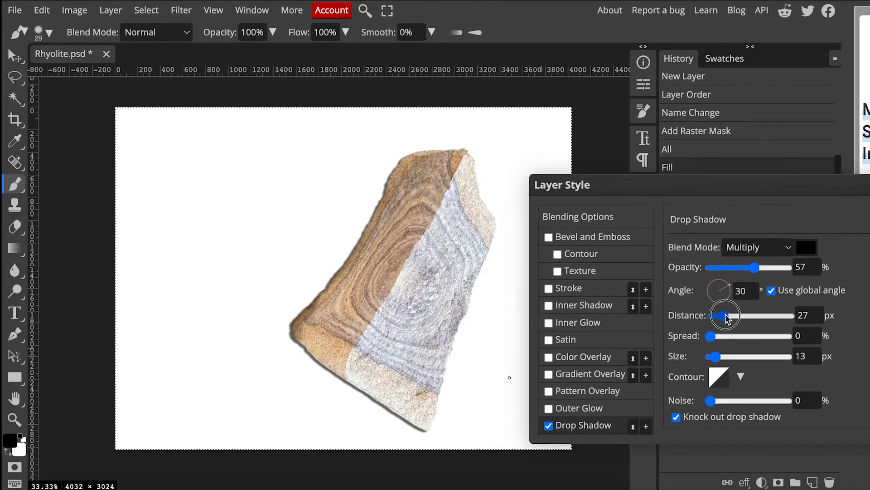
{"action": "left_click_drag", "start_coordinate": [726, 317], "coordinate": [746, 316]}
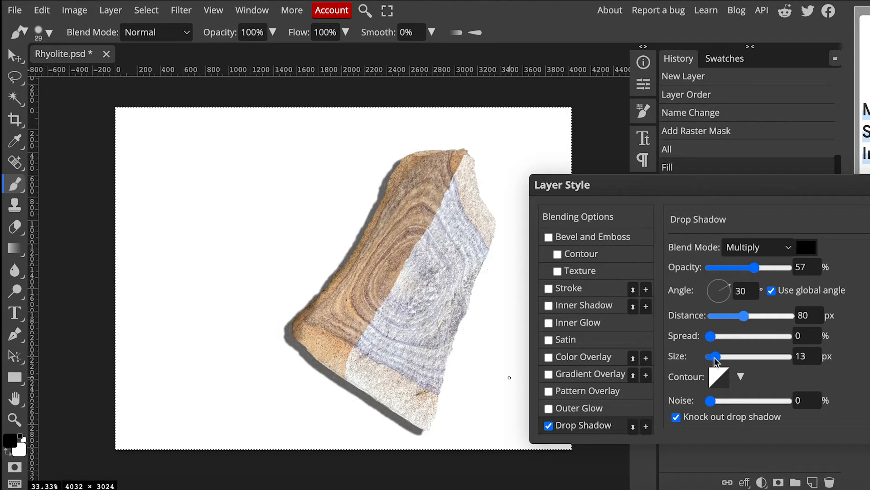
{"action": "left_click_drag", "start_coordinate": [716, 360], "coordinate": [753, 358]}
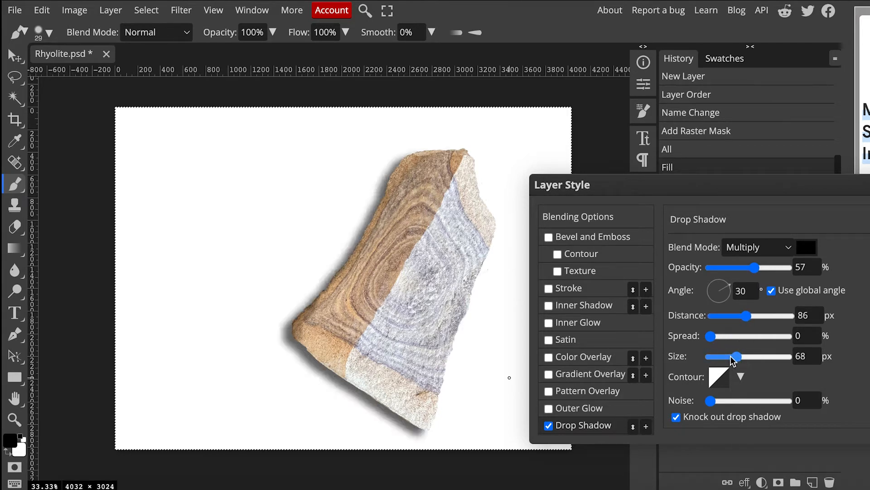
{"action": "left_click_drag", "start_coordinate": [710, 336], "coordinate": [785, 339]}
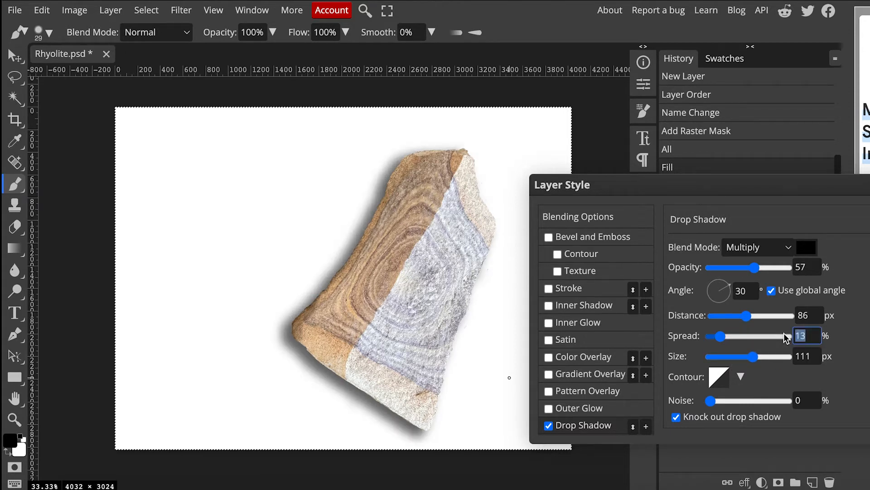
{"action": "left_click_drag", "start_coordinate": [754, 267], "coordinate": [786, 268]}
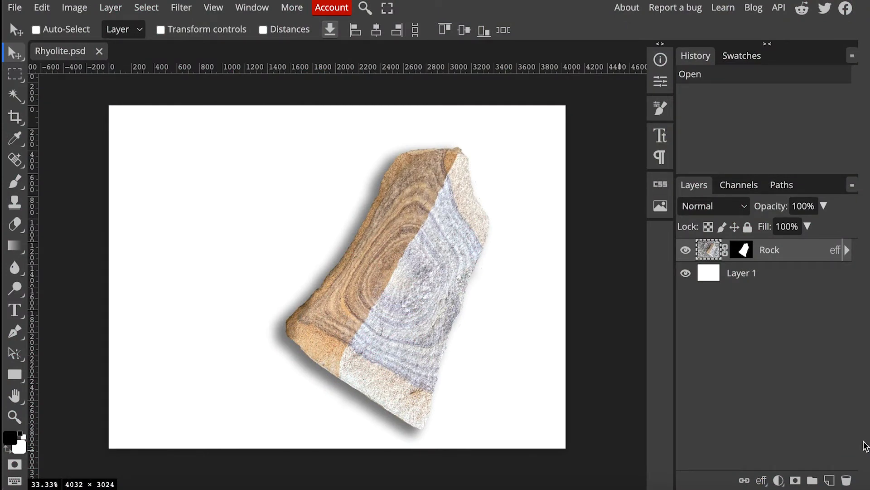
Select the rock area with a rectangular marquee and rotate the rock counterclockwise until it stands upright on a level base.
{"action": "key", "text": "m"}
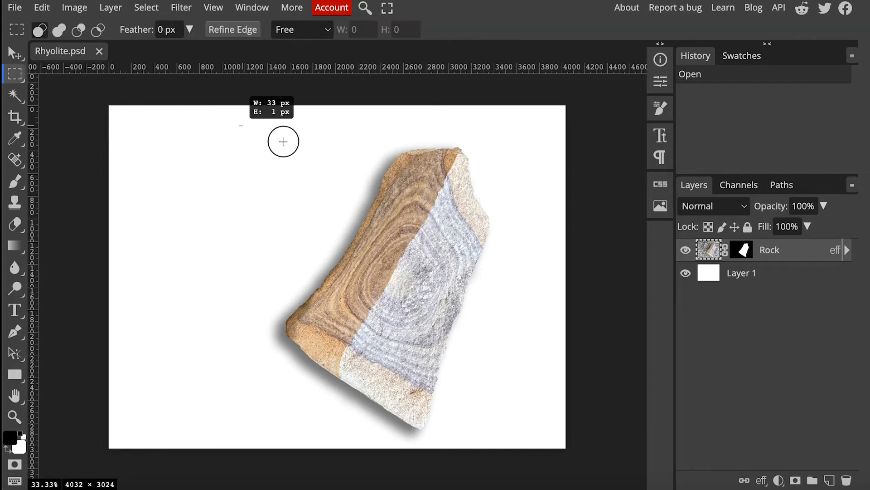
{"action": "left_click_drag", "start_coordinate": [240, 125], "coordinate": [514, 441]}
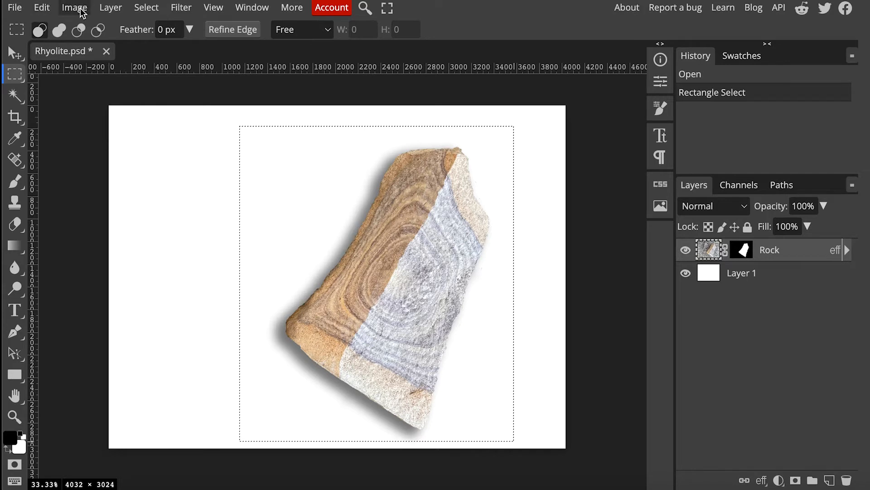
{"action": "left_click", "coordinate": [43, 9]}
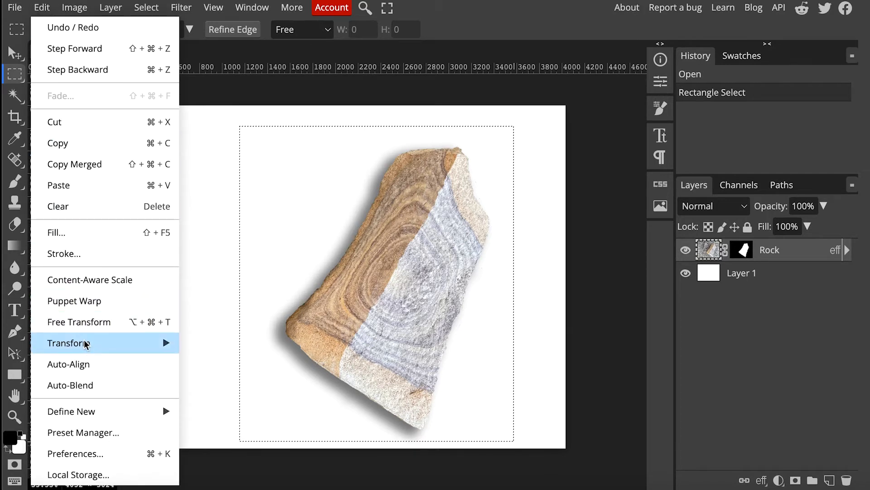
{"action": "mouse_move", "coordinate": [85, 345]}
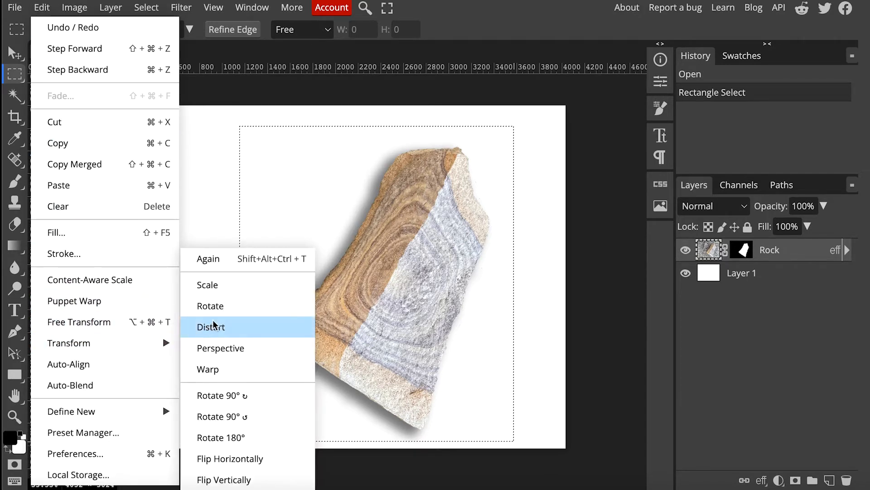
{"action": "left_click", "coordinate": [214, 306]}
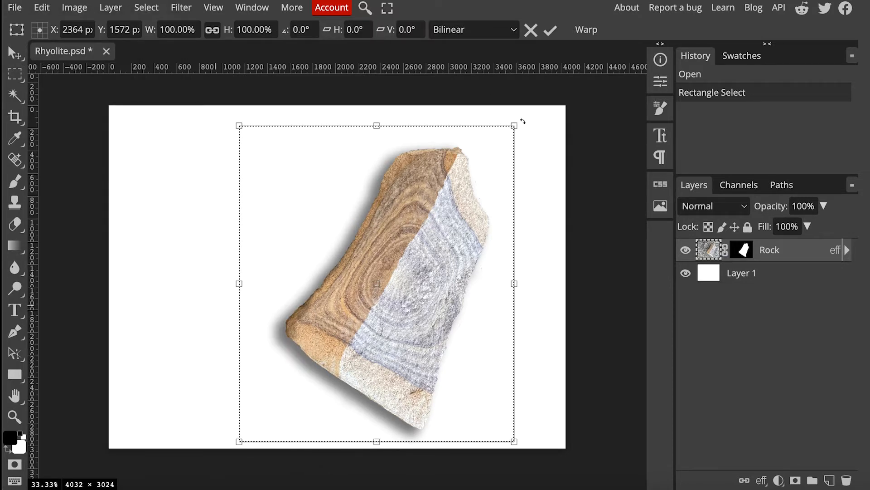
{"action": "left_click_drag", "start_coordinate": [523, 121], "coordinate": [416, 48]}
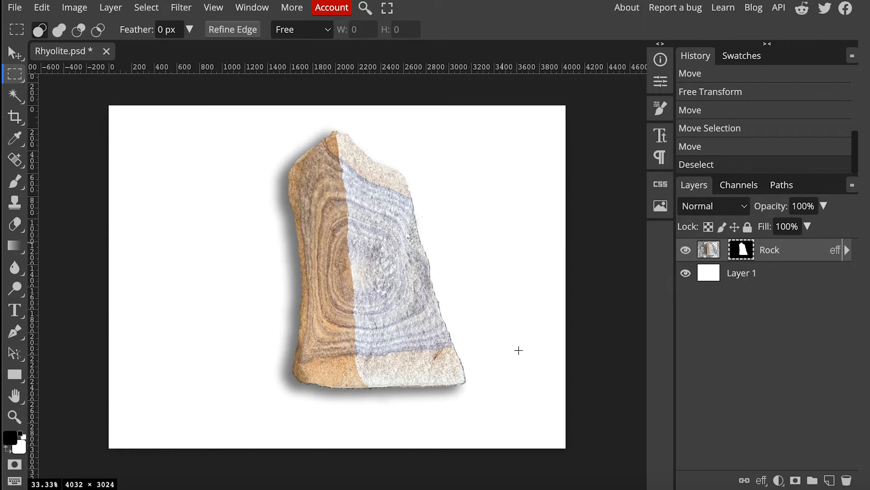
Relink the Rock layer's raster mask and turn off the layer's drop shadow.
{"action": "left_click", "coordinate": [836, 252]}
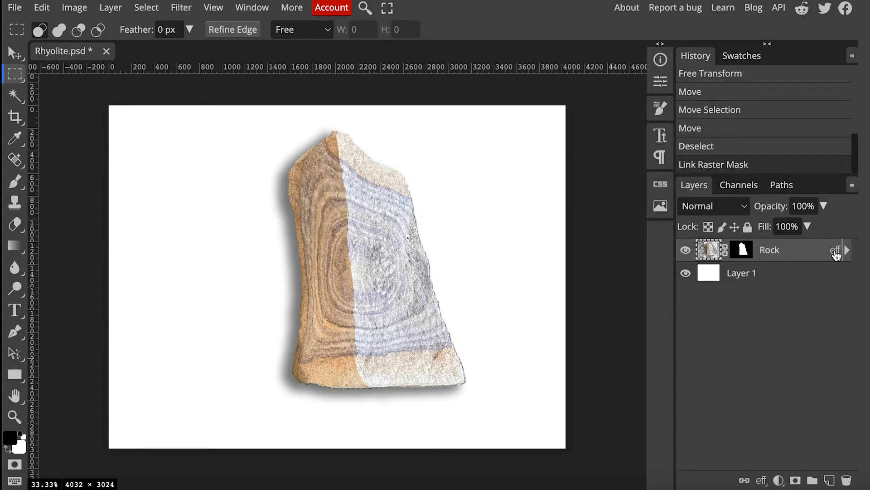
{"action": "double_click", "coordinate": [835, 251]}
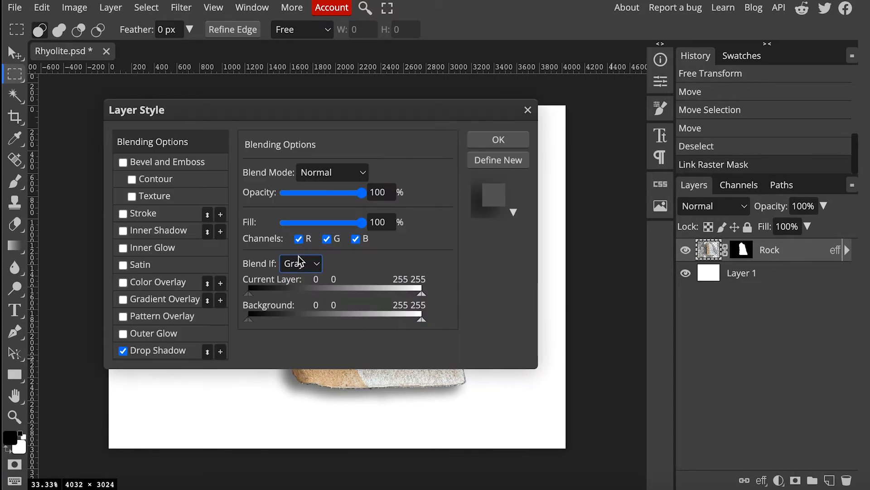
{"action": "left_click", "coordinate": [141, 351]}
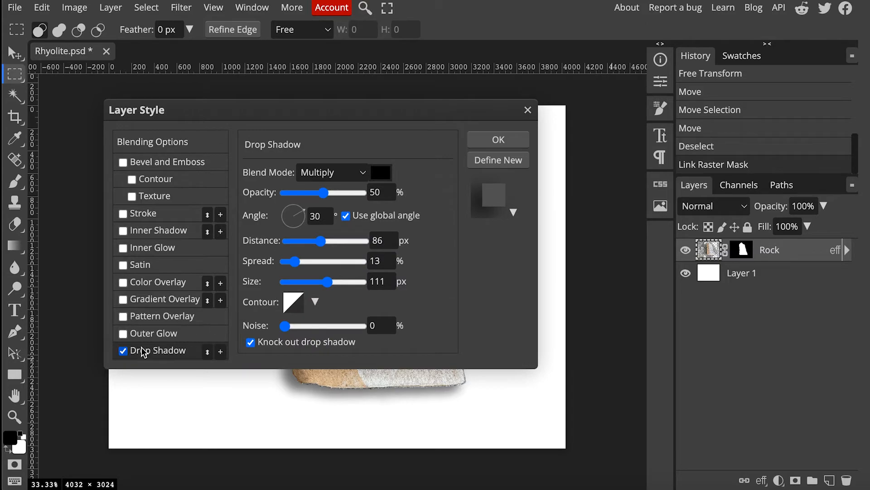
{"action": "left_click", "coordinate": [123, 350]}
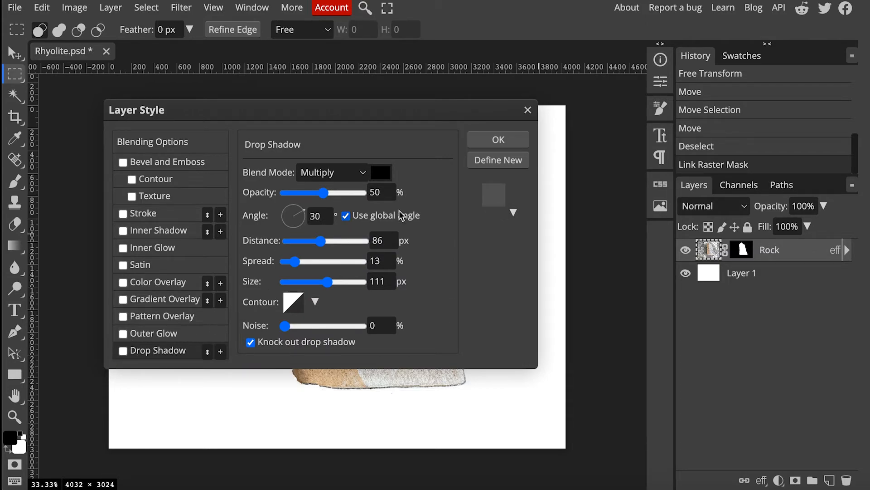
{"action": "left_click", "coordinate": [502, 138]}
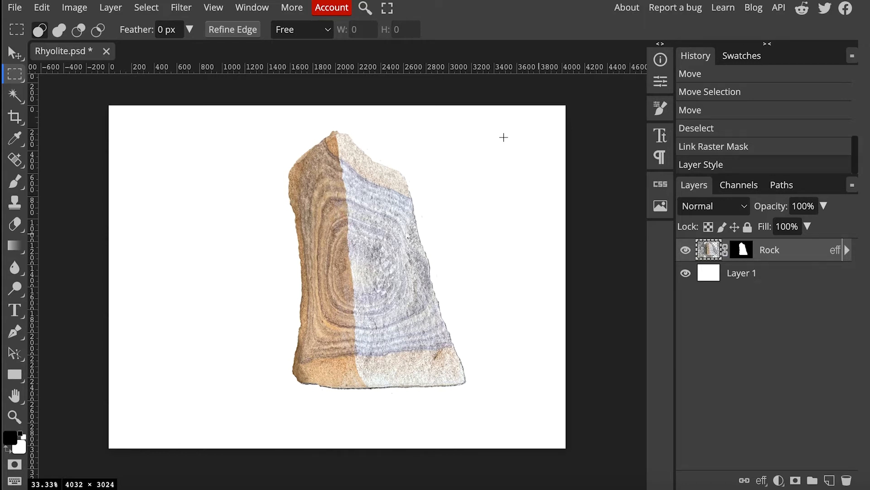
Duplicate the Rock layer and unlink the raster mask of the original Rock layer beneath the copy.
{"action": "left_click", "coordinate": [788, 249]}
{"action": "left_click_drag", "start_coordinate": [789, 252], "coordinate": [832, 484]}
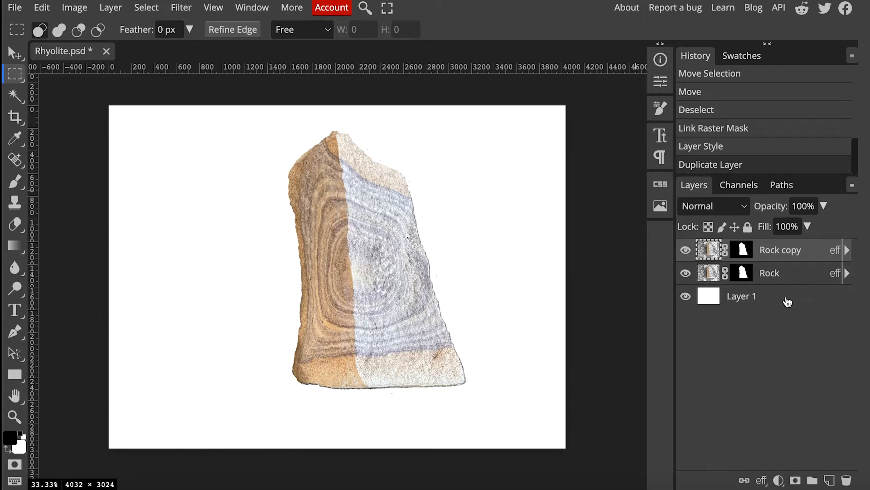
{"action": "left_click", "coordinate": [771, 276]}
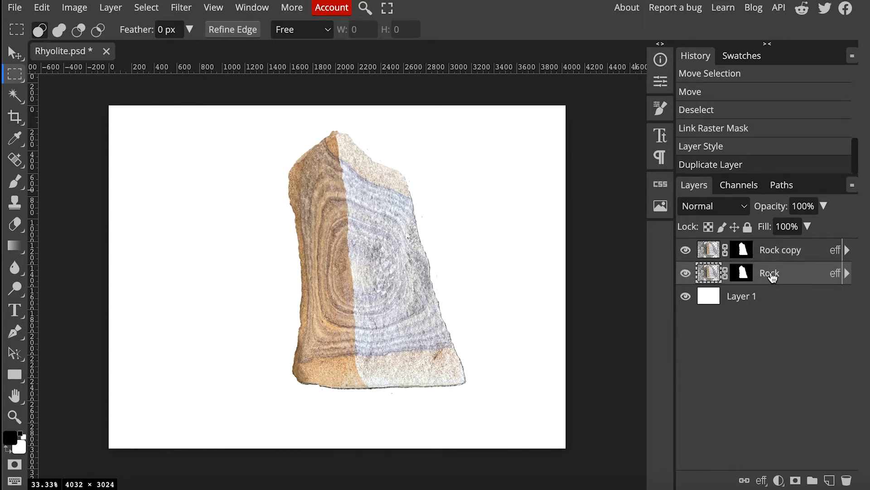
{"action": "left_click", "coordinate": [726, 273]}
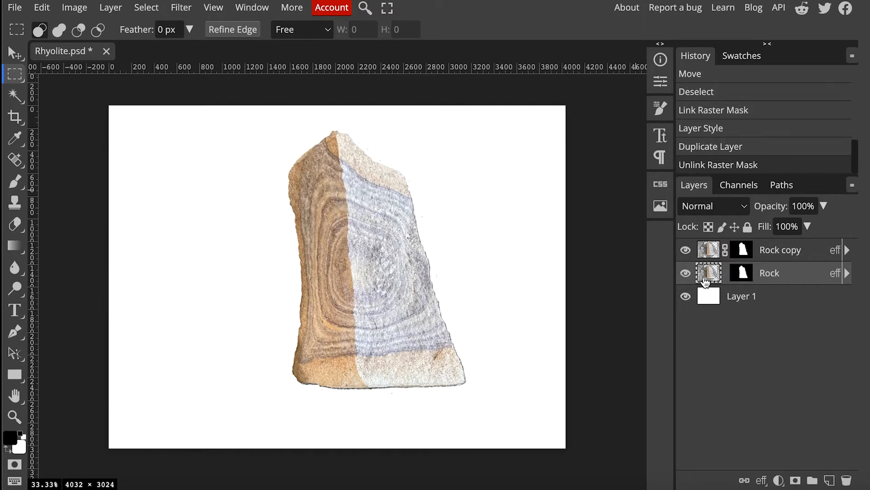
Apply a Gaussian Blur with a 60 px radius to the lower Rock layer's mask.
{"action": "left_click", "coordinate": [742, 274]}
{"action": "left_click", "coordinate": [181, 8]}
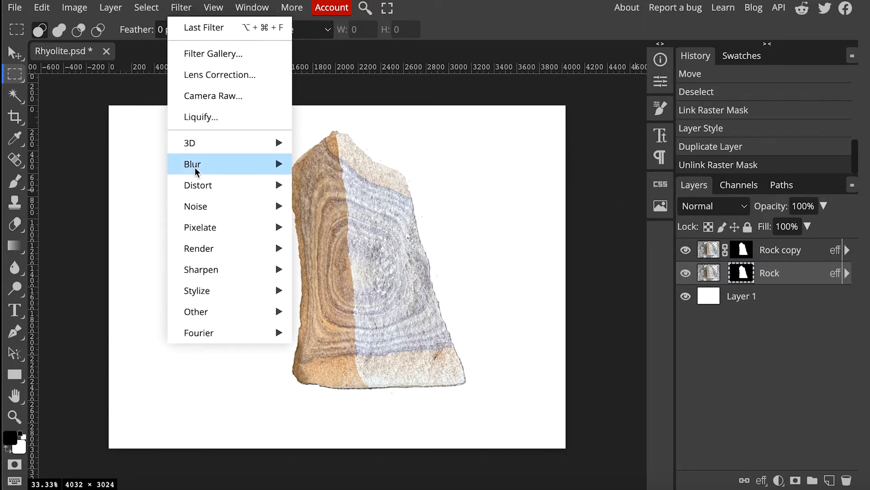
{"action": "mouse_move", "coordinate": [196, 170]}
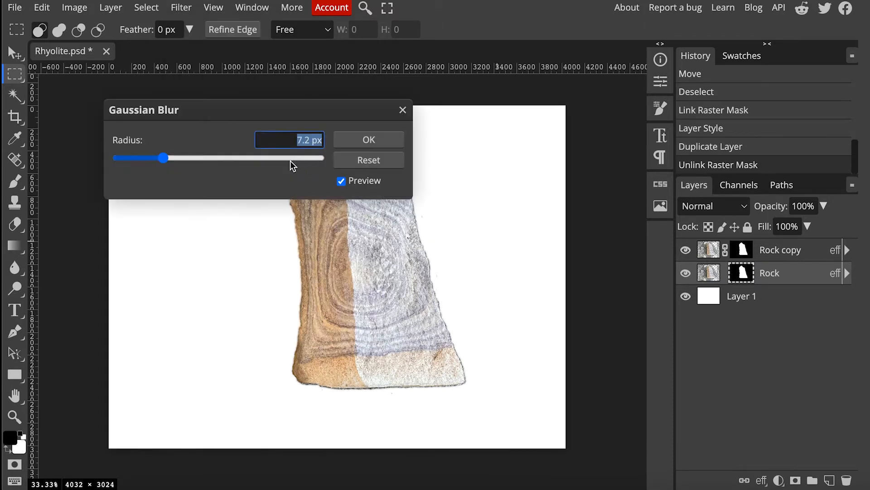
{"action": "key", "text": "BackSpace"}
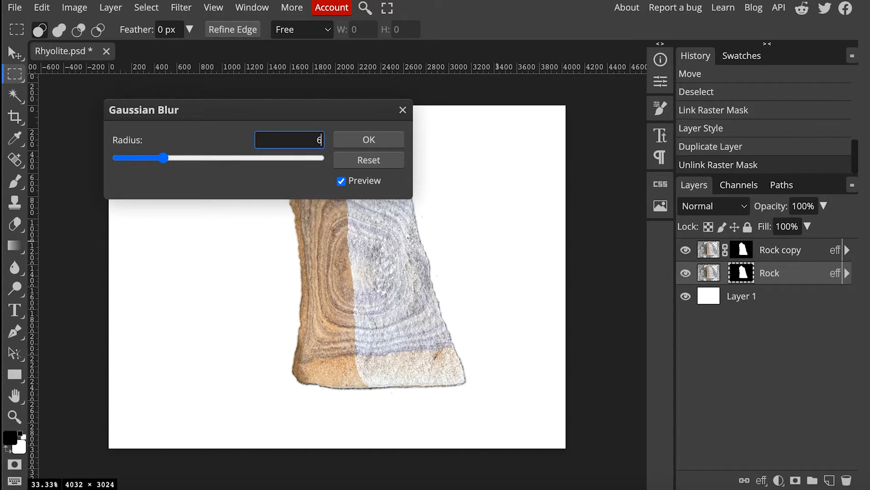
{"action": "type", "text": "60"}
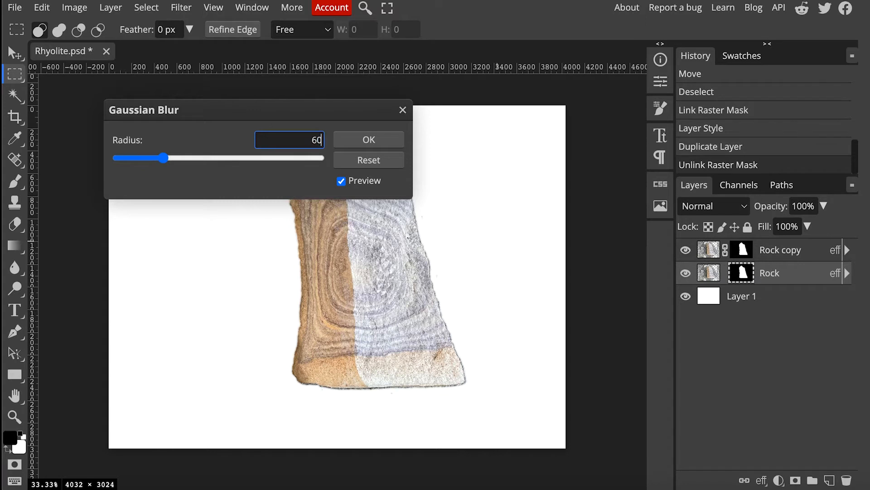
{"action": "left_click", "coordinate": [362, 141]}
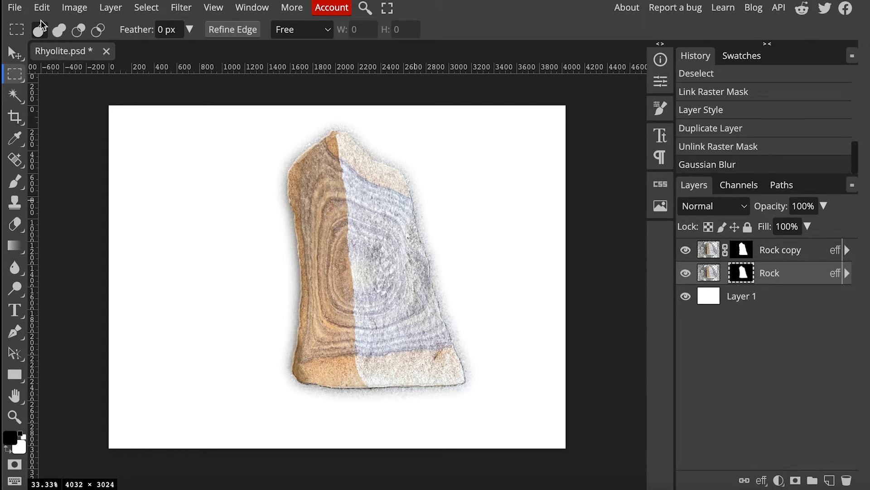
Scale the blurred Rock mask down to 28.54% height at the rock's base and stretch it out past the rock's left side.
{"action": "left_click", "coordinate": [42, 8]}
{"action": "mouse_move", "coordinate": [77, 347]}
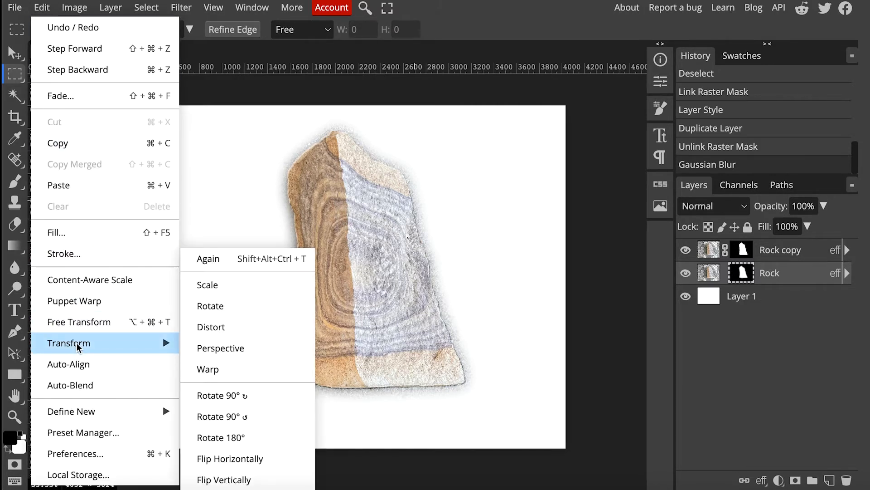
{"action": "left_click", "coordinate": [208, 285]}
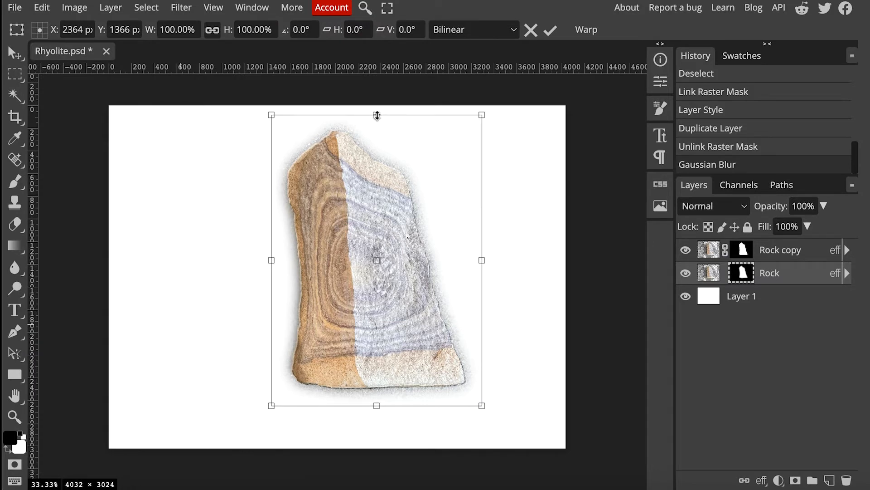
{"action": "left_click_drag", "start_coordinate": [377, 115], "coordinate": [372, 323]}
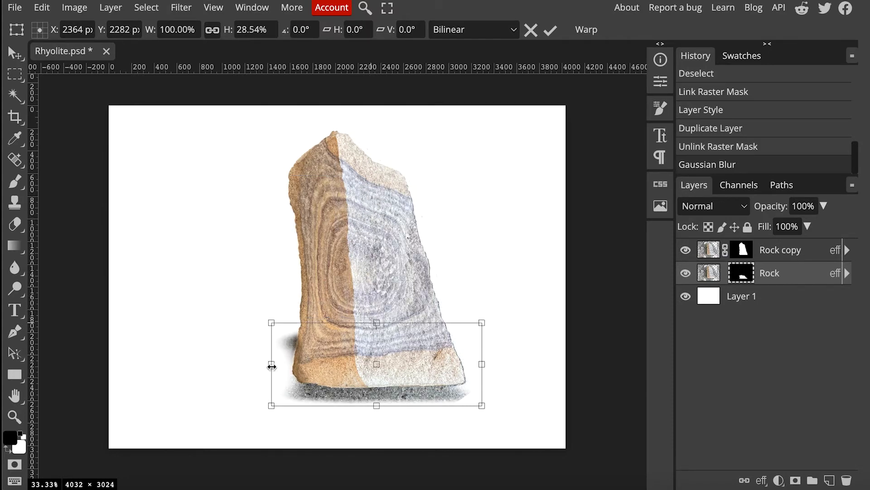
{"action": "left_click_drag", "start_coordinate": [272, 364], "coordinate": [237, 364]}
{"action": "key", "text": "Return"}
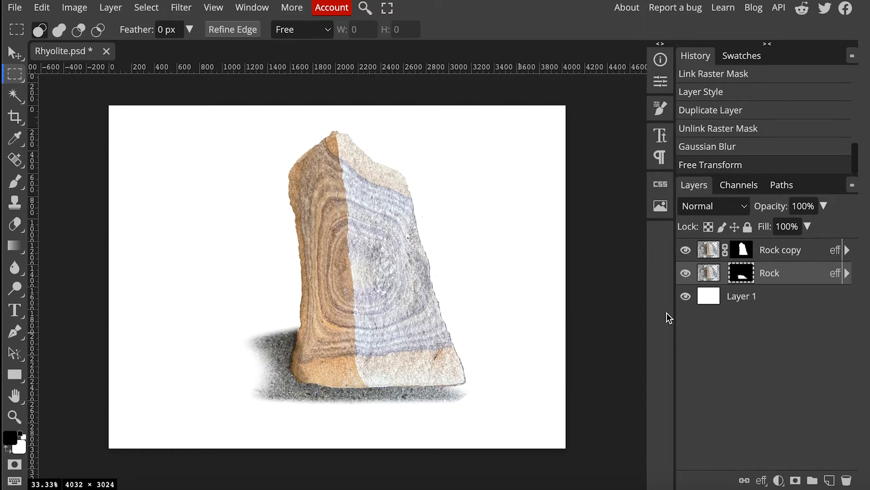
Fill the lower Rock layer's image with a radial black-to-white gradient from the rock's base outward to the lower left.
{"action": "left_click", "coordinate": [708, 273]}
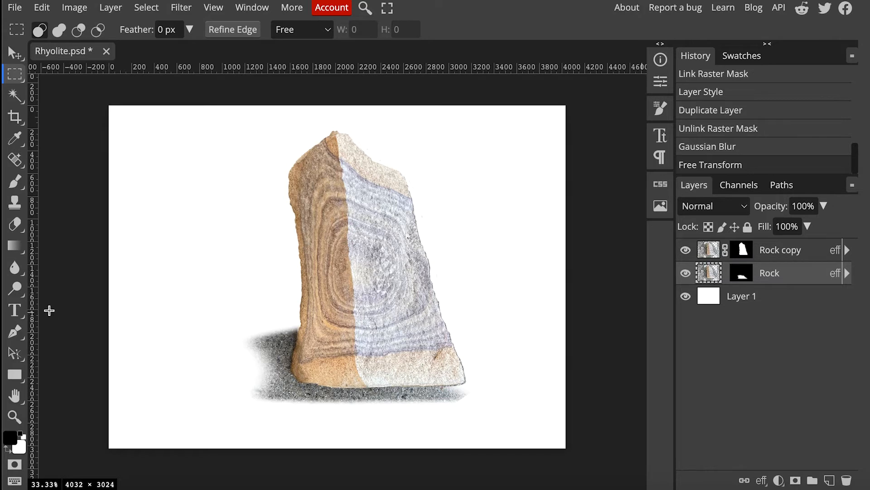
{"action": "left_click", "coordinate": [20, 247]}
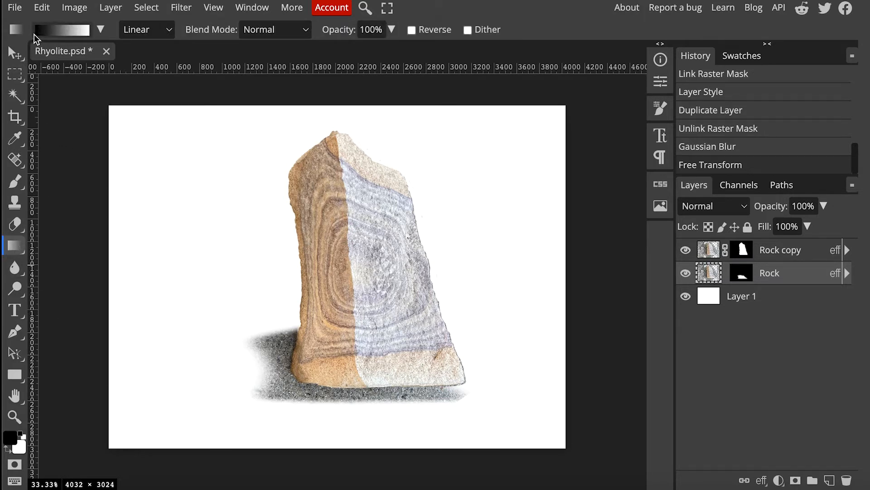
{"action": "left_click", "coordinate": [145, 30]}
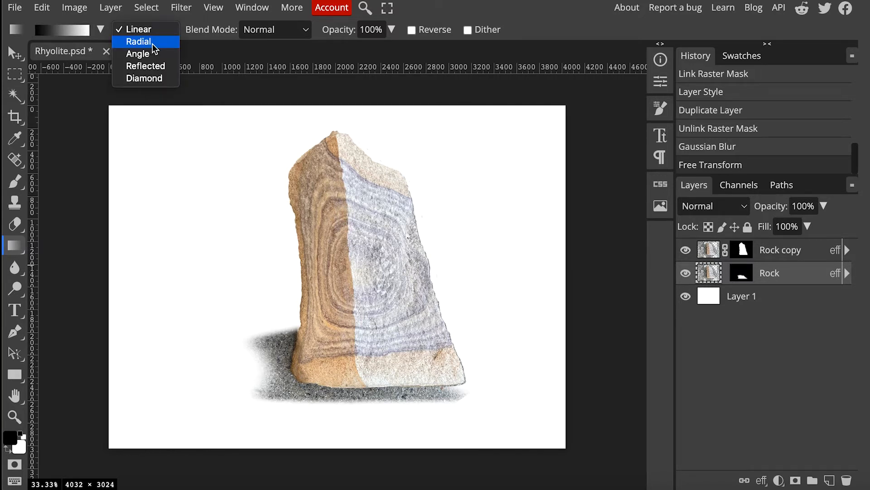
{"action": "left_click", "coordinate": [152, 44]}
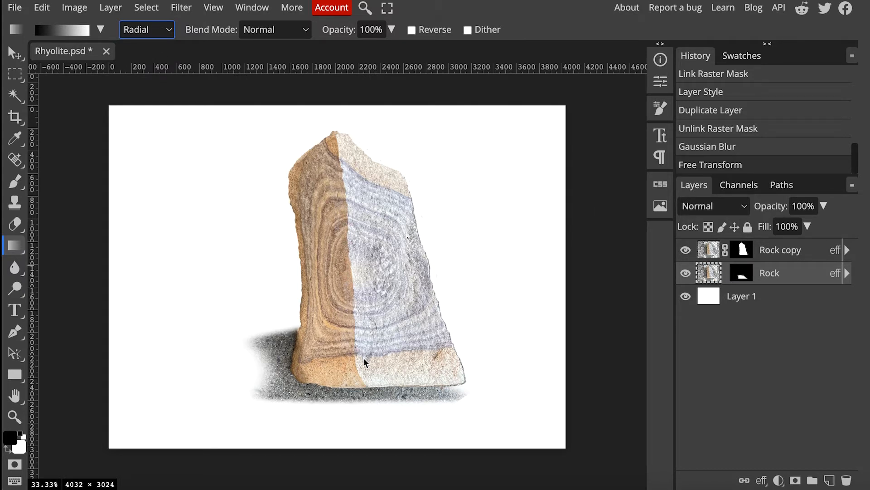
{"action": "left_click_drag", "start_coordinate": [356, 355], "coordinate": [211, 395]}
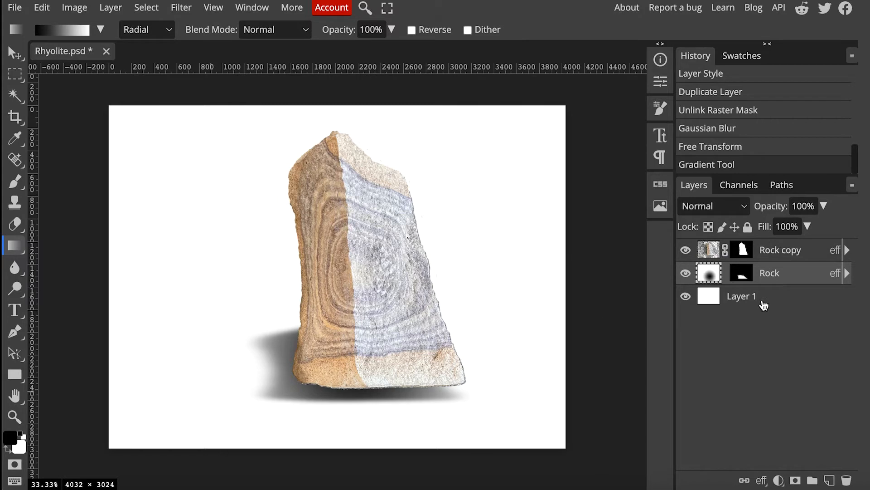
Move the lower Rock layer's mask slightly up and to the left so the shadow shifts behind the rock.
{"action": "left_click", "coordinate": [741, 273]}
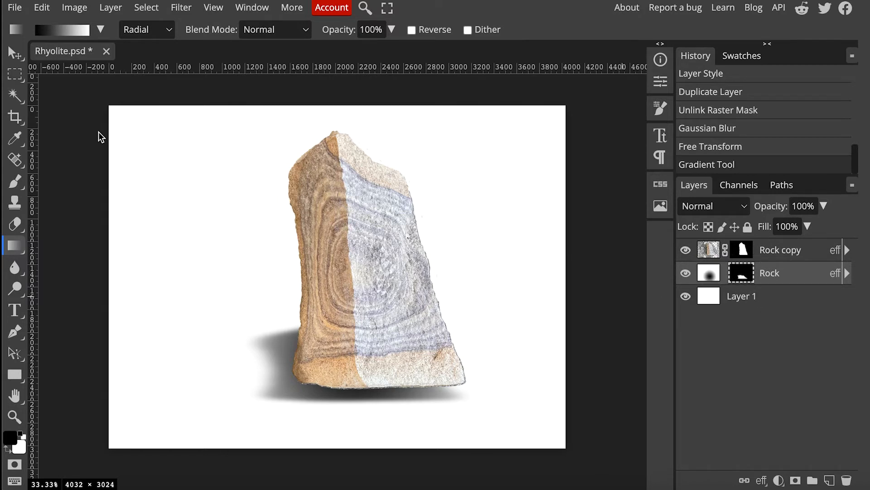
{"action": "left_click", "coordinate": [15, 53]}
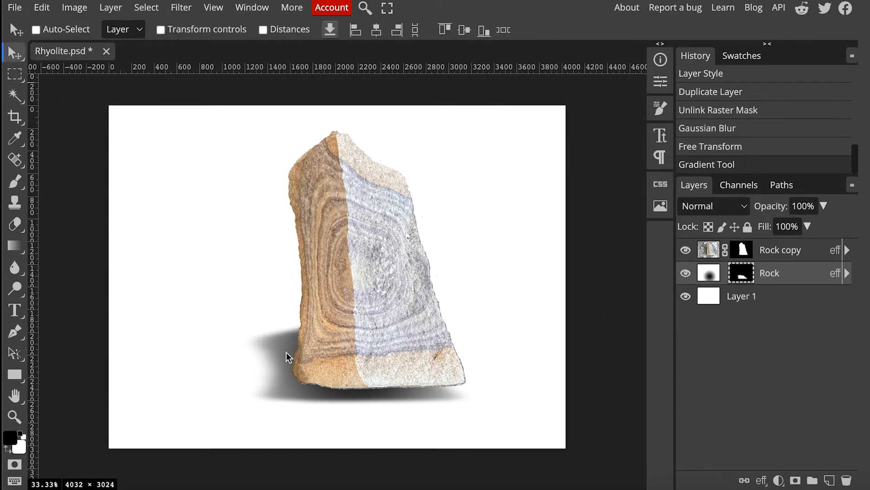
{"action": "mouse_move", "coordinate": [282, 355]}
{"action": "left_mouse_down"}
{"action": "mouse_move", "coordinate": [264, 353]}
{"action": "mouse_move", "coordinate": [272, 350]}
{"action": "left_mouse_up"}
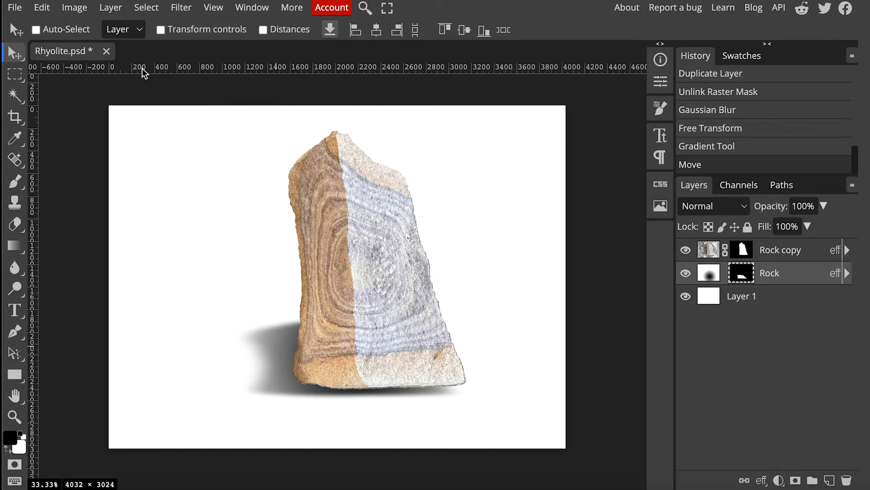
Flatten the image and make a rectangular selection around the whole rock and its shadow.
{"action": "left_click", "coordinate": [110, 8]}
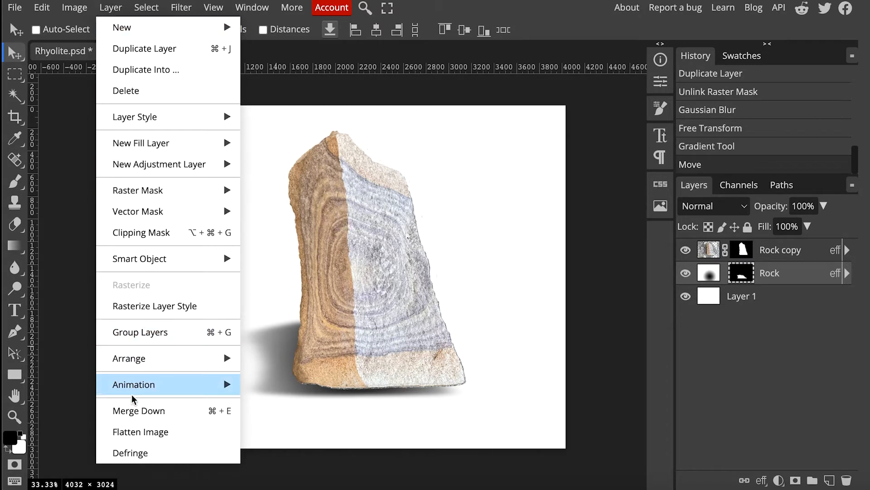
{"action": "left_click", "coordinate": [144, 431]}
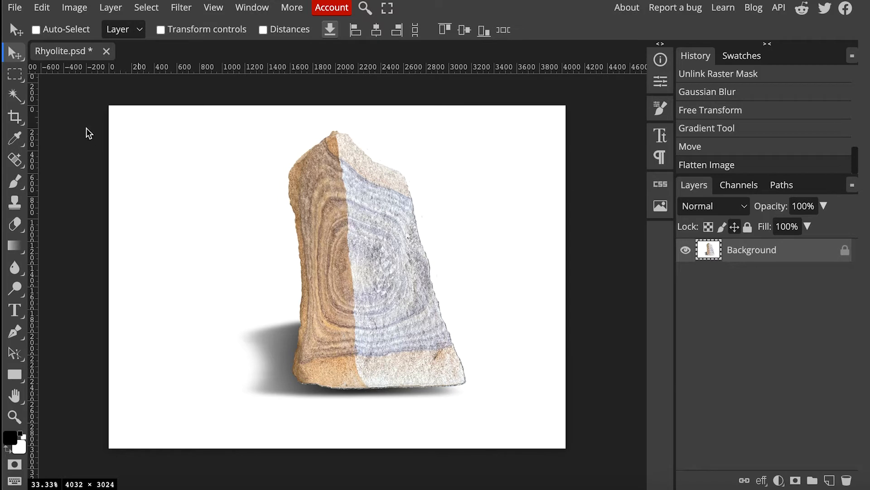
{"action": "left_click", "coordinate": [14, 78]}
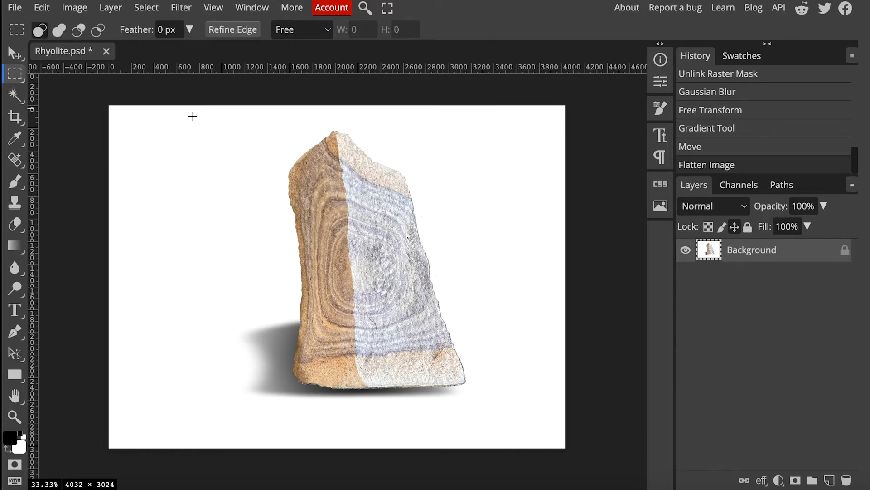
{"action": "left_click_drag", "start_coordinate": [182, 117], "coordinate": [492, 420]}
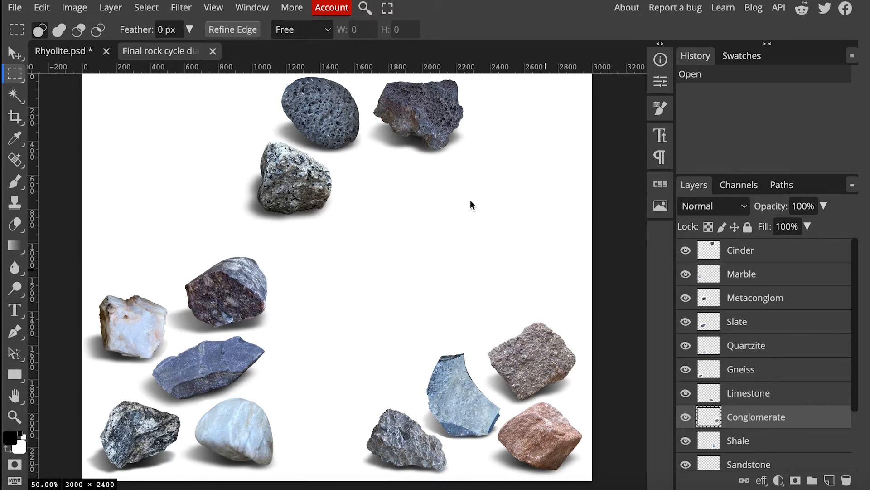
Paste the copied rock into the Final rock cycle document and move its layer to the top of the stack, above Cinder.
{"action": "key", "text": "ctrl+v"}
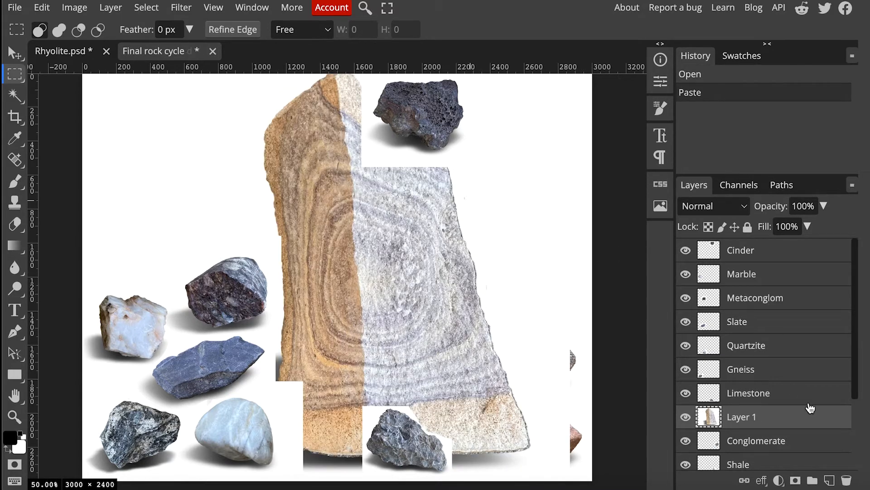
{"action": "left_click_drag", "start_coordinate": [802, 417], "coordinate": [798, 235]}
{"action": "left_click_drag", "start_coordinate": [796, 414], "coordinate": [795, 239]}
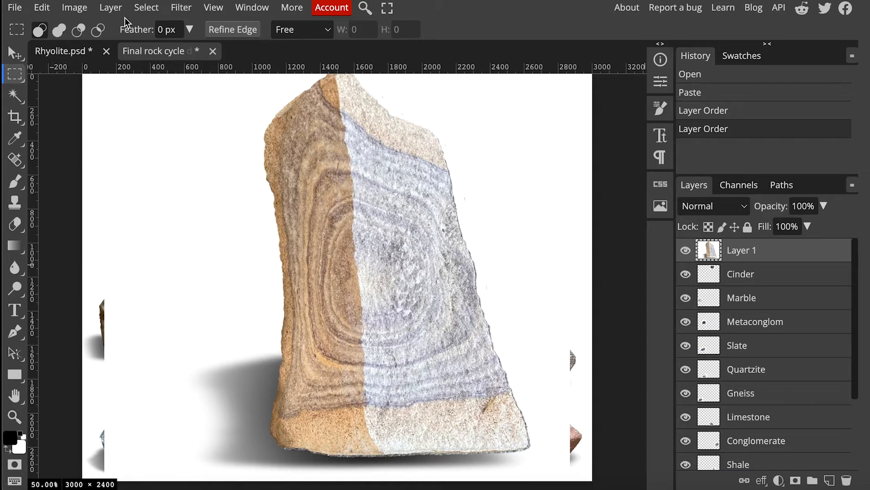
Scale the pasted rock to 23.14% and place it beside the granite, below the cinder rock.
{"action": "left_click", "coordinate": [15, 7]}
{"action": "mouse_move", "coordinate": [71, 342]}
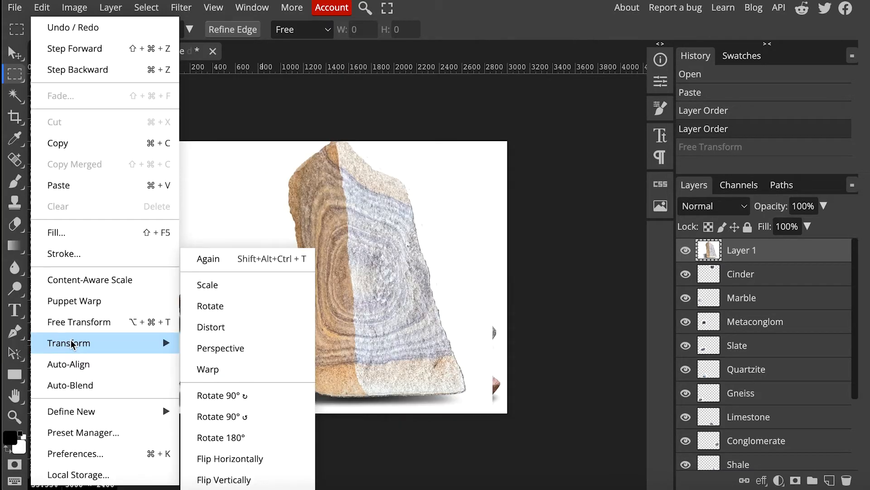
{"action": "left_click", "coordinate": [219, 286]}
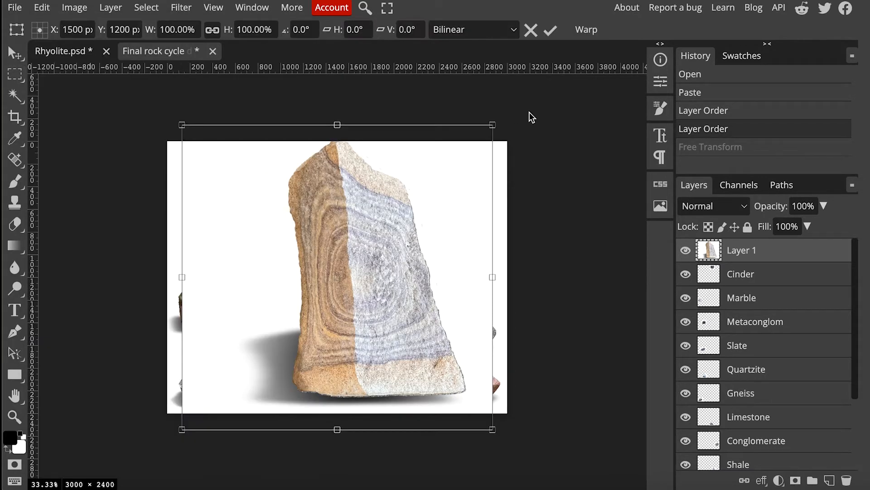
{"action": "left_click_drag", "start_coordinate": [492, 125], "coordinate": [370, 213]}
{"action": "left_click_drag", "start_coordinate": [372, 212], "coordinate": [368, 209]}
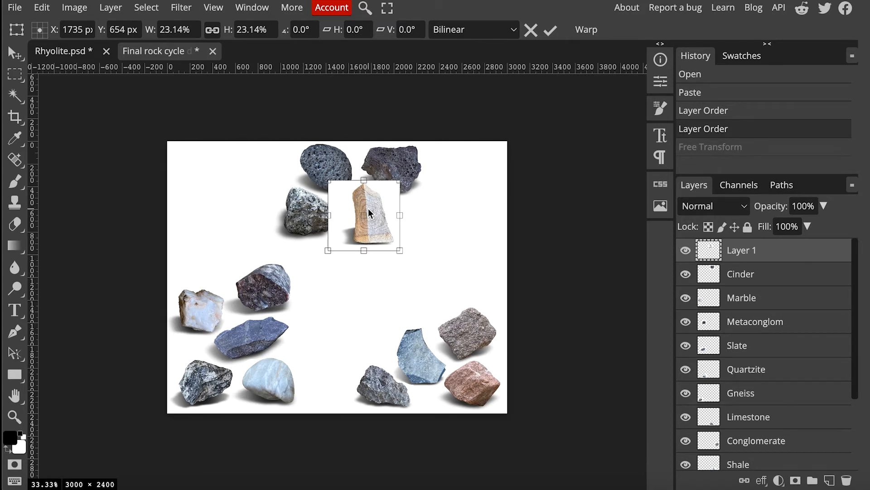
{"action": "key", "text": "Return"}
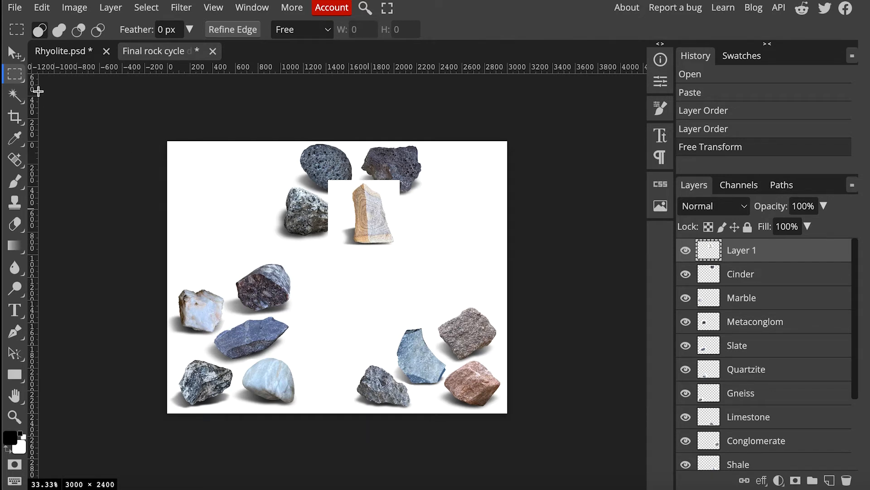
Lasso the white area around the pasted rock that covers the neighbouring rocks, clear it, and deselect.
{"action": "left_click", "coordinate": [20, 77]}
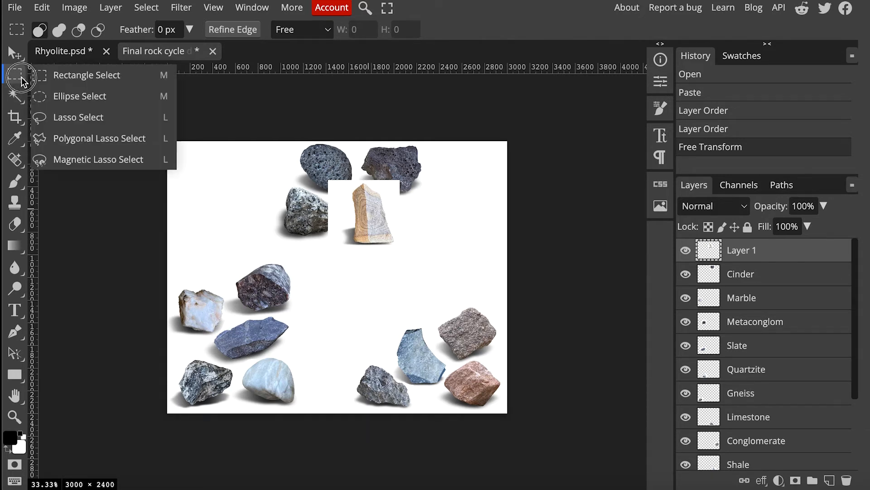
{"action": "left_click", "coordinate": [64, 117]}
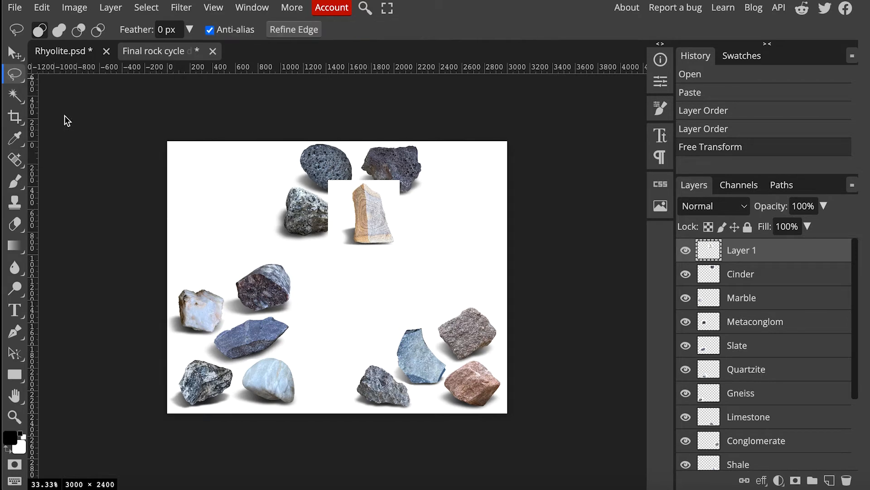
{"action": "mouse_move", "coordinate": [401, 230]}
{"action": "left_mouse_down"}
{"action": "mouse_move", "coordinate": [385, 194]}
{"action": "mouse_move", "coordinate": [359, 181]}
{"action": "mouse_move", "coordinate": [342, 197]}
{"action": "mouse_move", "coordinate": [338, 249]}
{"action": "mouse_move", "coordinate": [287, 239]}
{"action": "mouse_move", "coordinate": [314, 132]}
{"action": "mouse_move", "coordinate": [420, 149]}
{"action": "mouse_move", "coordinate": [423, 271]}
{"action": "left_mouse_up"}
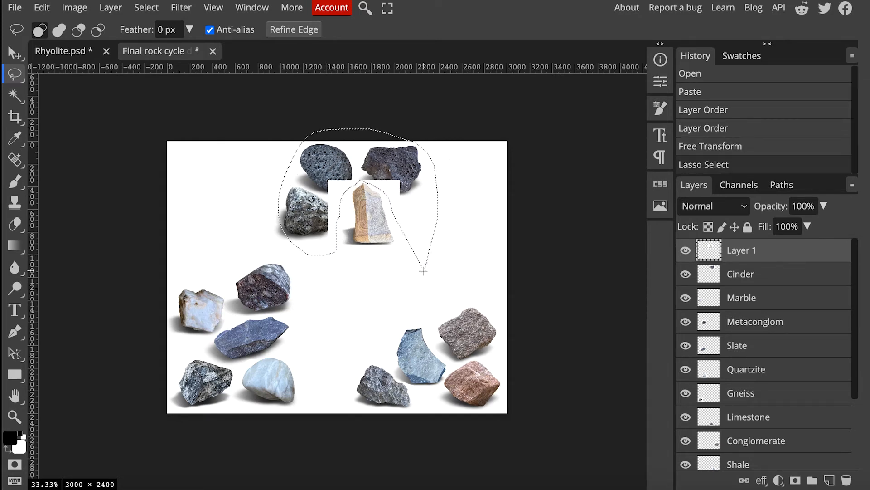
{"action": "key", "text": "Delete"}
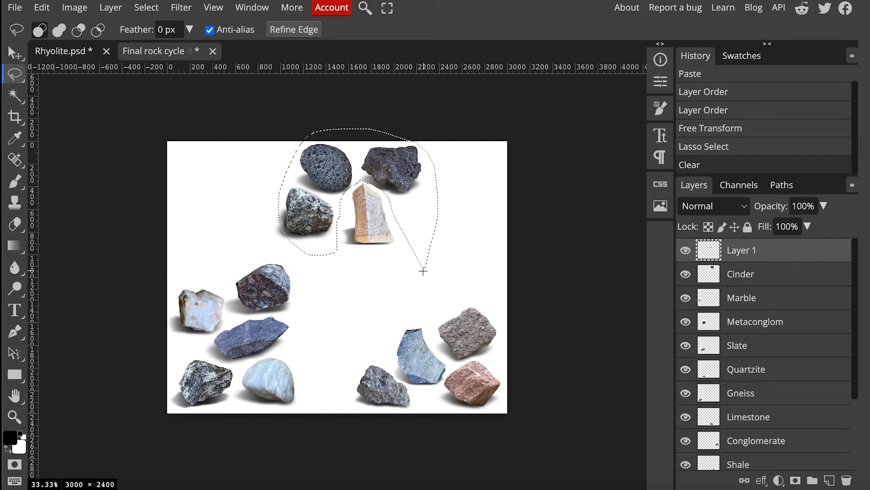
{"action": "key", "text": "ctrl+d"}
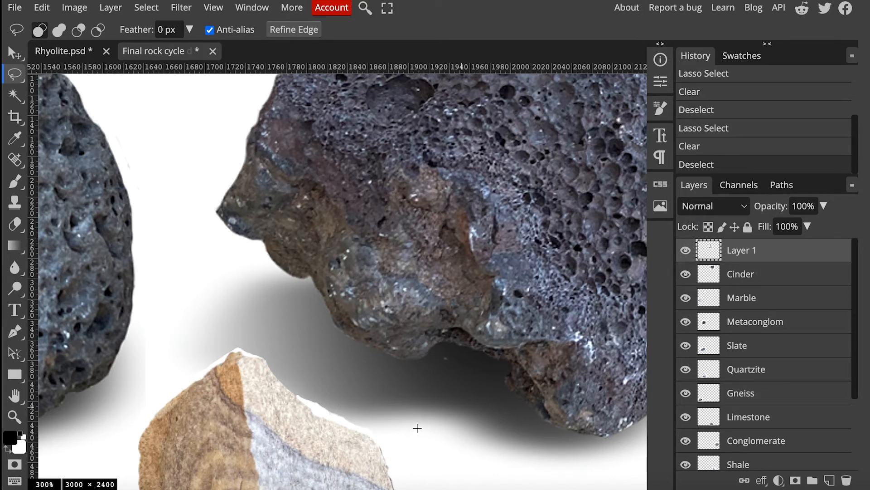
Lasso and clear the leftover white fringe along the pasted rock's upper edge, where it overlaps the cinder rock's shadow.
{"action": "mouse_move", "coordinate": [387, 459]}
{"action": "left_mouse_down"}
{"action": "mouse_move", "coordinate": [369, 435]}
{"action": "mouse_move", "coordinate": [321, 417]}
{"action": "left_mouse_up"}
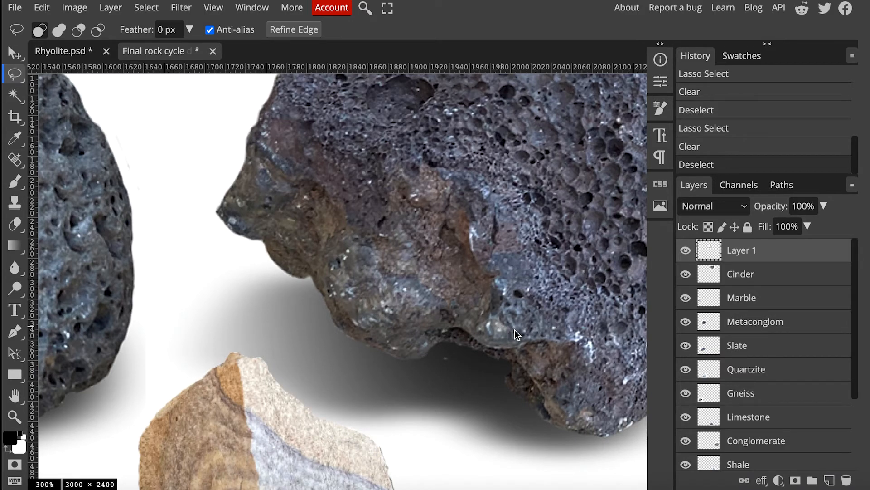
{"action": "key", "text": "ctrl+minus"}
{"action": "key", "text": "ctrl+minus"}
{"action": "key", "text": "ctrl+minus"}
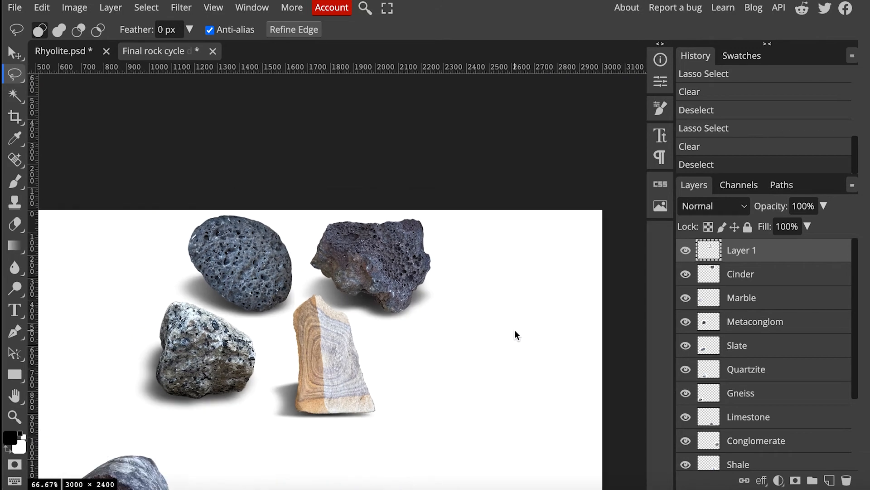
{"action": "key", "text": "ctrl+minus"}
{"action": "key", "text": "ctrl+minus"}
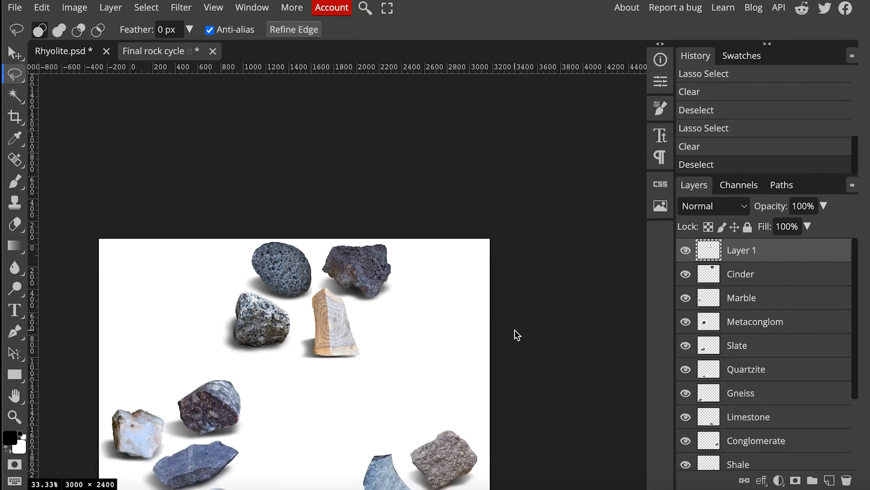
{"action": "scroll", "coordinate": [427, 308], "scroll_direction": "down", "scroll_amount": 4}
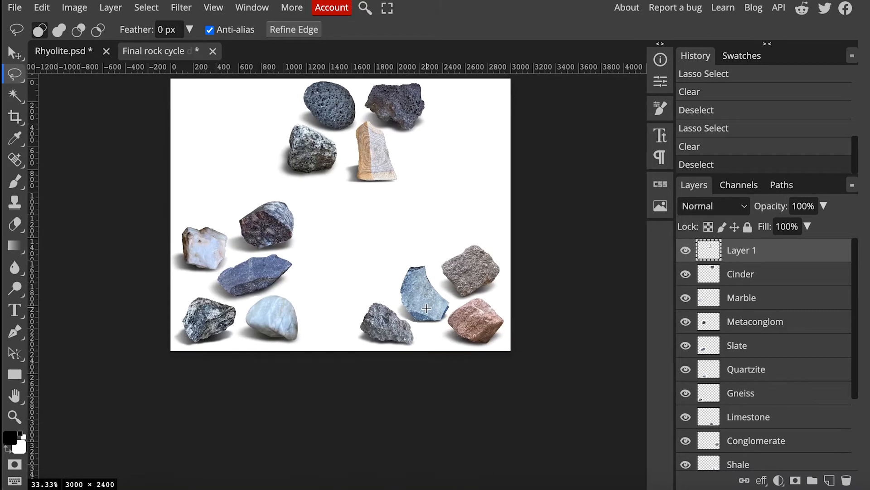
{"action": "scroll", "coordinate": [427, 308], "scroll_direction": "up", "scroll_amount": 3}
{"action": "key", "text": "ctrl+plus"}
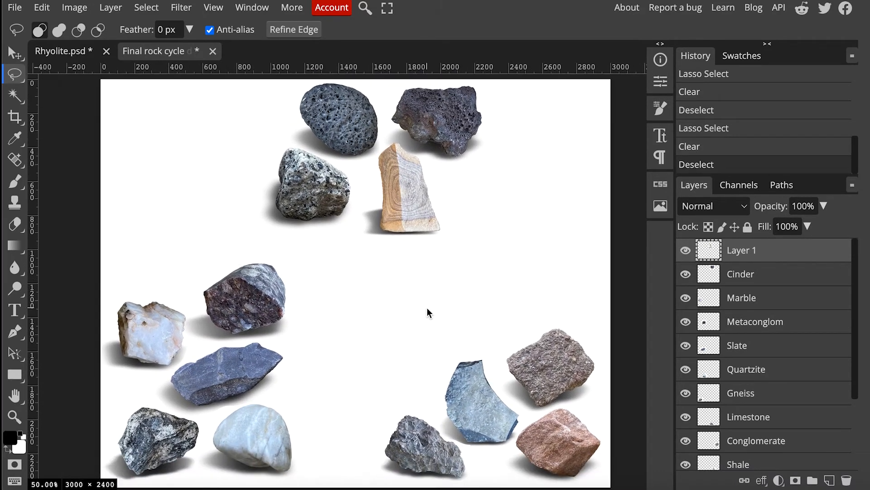
Rename the pasted rock's layer as Rhyolite.
{"action": "double_click", "coordinate": [742, 250]}
{"action": "type", "text": "Rhy"}
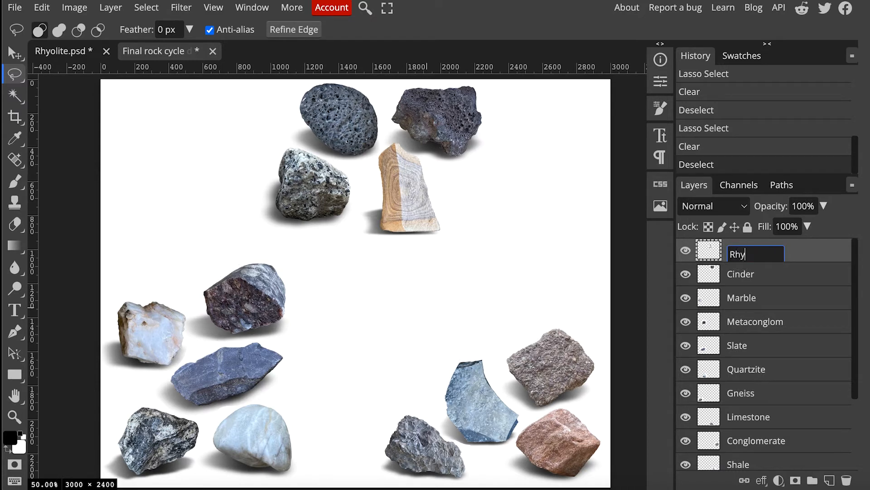
{"action": "type", "text": "olite"}
{"action": "key", "text": "Return"}
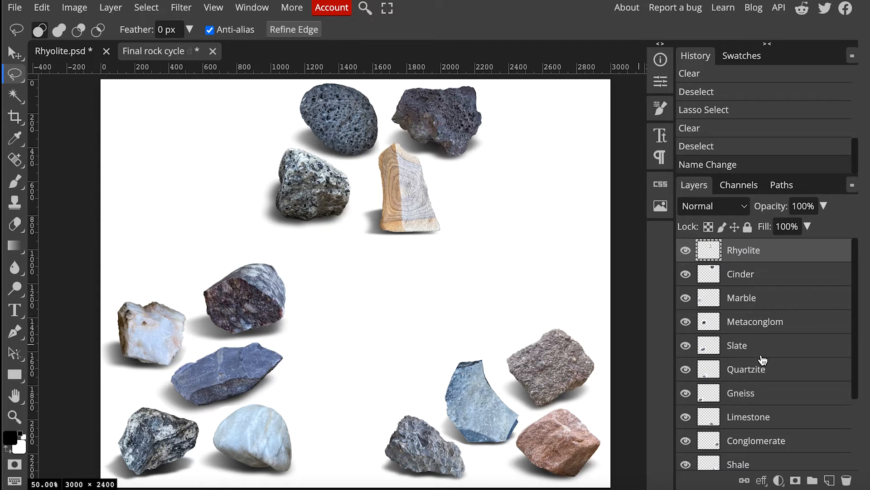
Add a new empty layer above Rhyolite and name it Arrows.
{"action": "scroll", "coordinate": [766, 365], "scroll_direction": "down", "scroll_amount": 3}
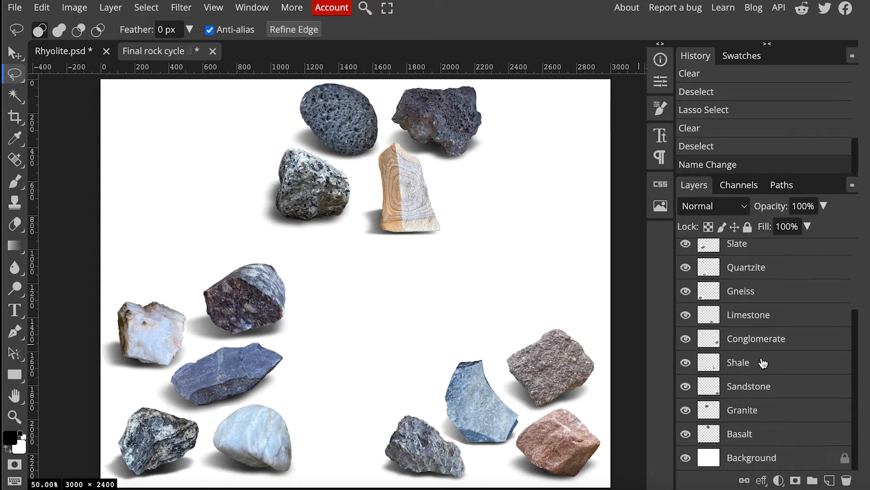
{"action": "scroll", "coordinate": [763, 363], "scroll_direction": "up", "scroll_amount": 3}
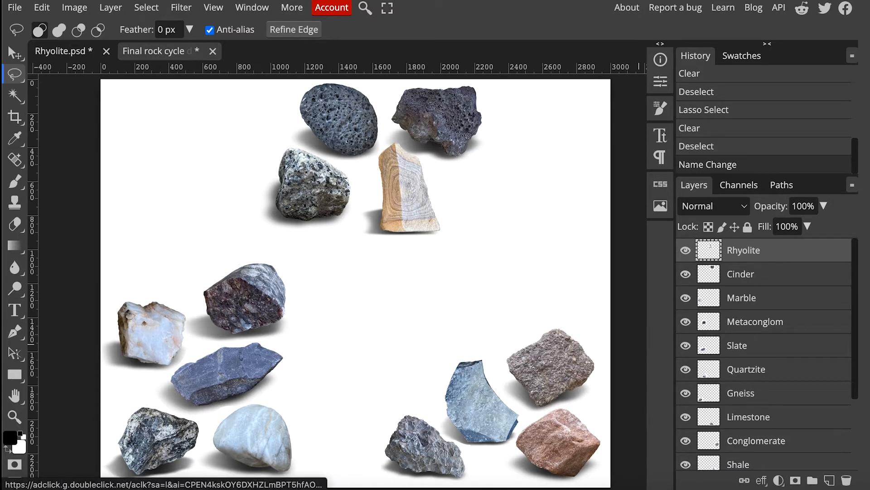
{"action": "left_click", "coordinate": [830, 480]}
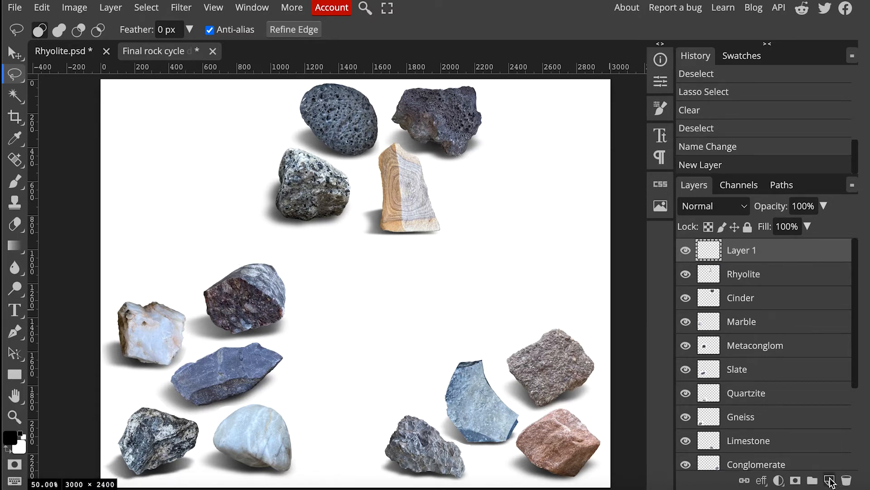
{"action": "double_click", "coordinate": [745, 252]}
{"action": "type", "text": "Aroows"}
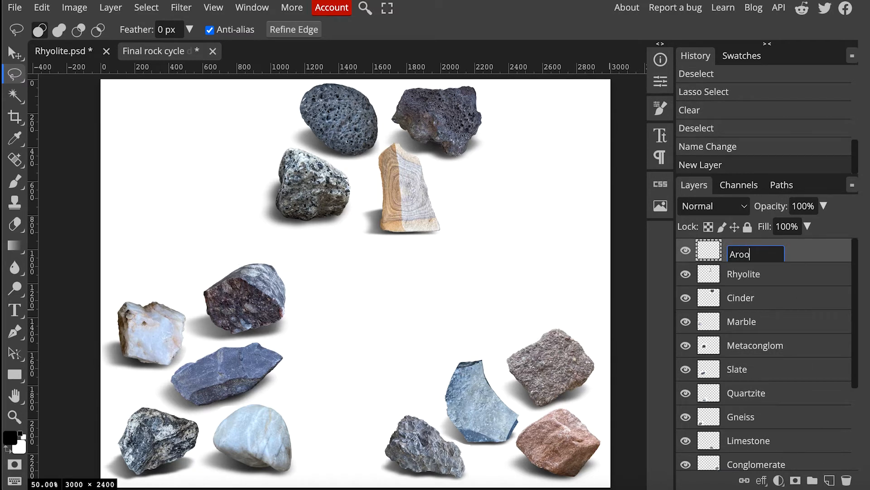
{"action": "key", "text": "BackSpace"}
{"action": "key", "text": "BackSpace"}
{"action": "type", "text": "ows"}
{"action": "key", "text": "Return"}
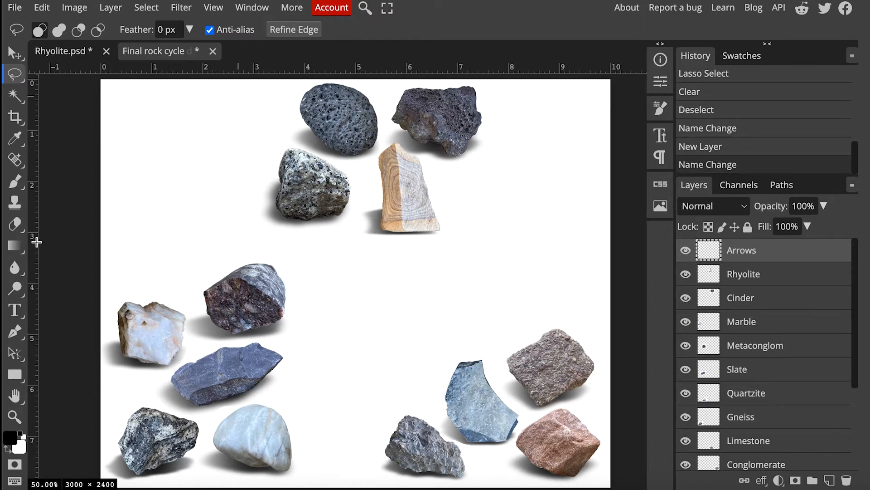
Add a vertical guide at 5 and a horizontal guide at 4 on the rulers, crossing at the canvas centre.
{"action": "left_click_drag", "start_coordinate": [32, 251], "coordinate": [355, 228]}
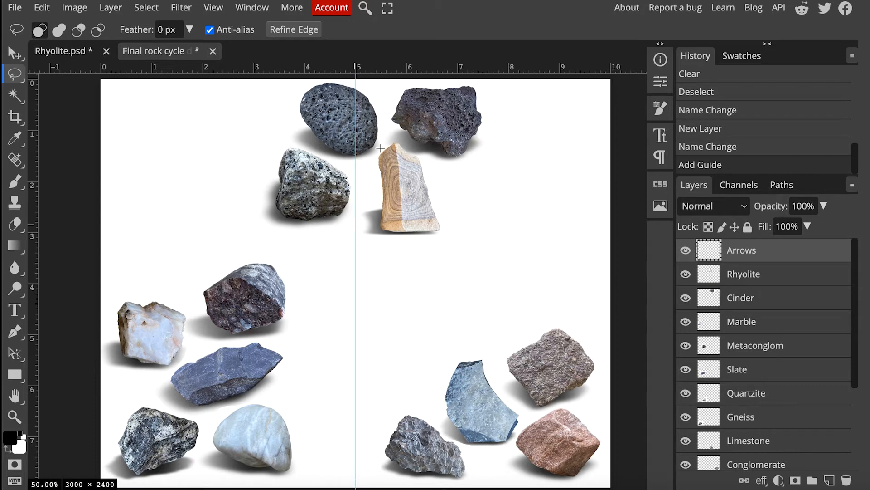
{"action": "left_click_drag", "start_coordinate": [394, 67], "coordinate": [385, 283]}
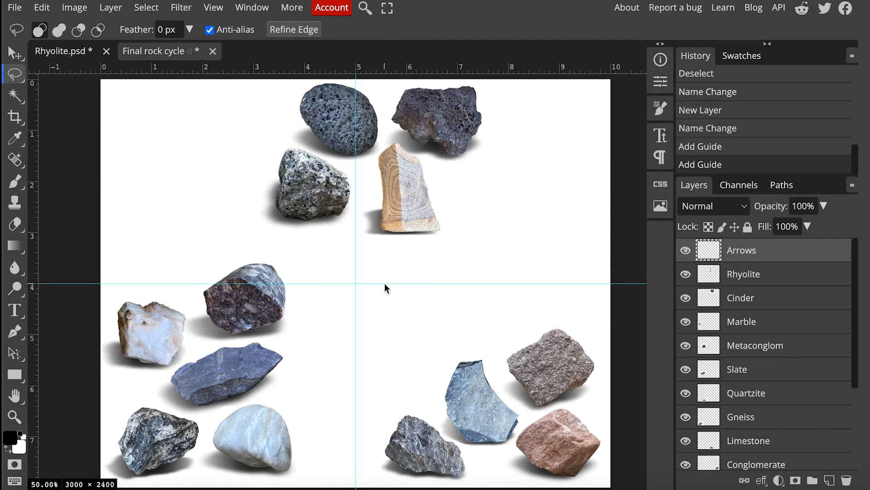